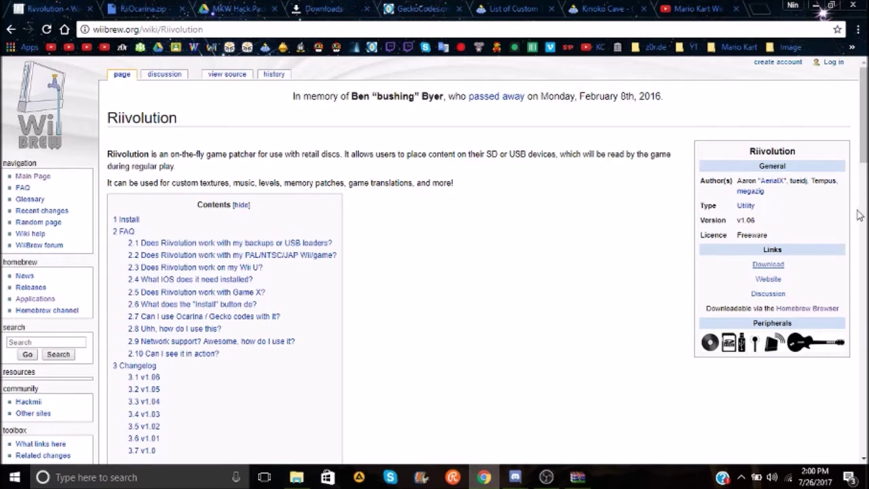
Download the Riivolution archive from its WiiBrew page and open it in WinRAR, dismissing the licence reminder.
click(767, 265)
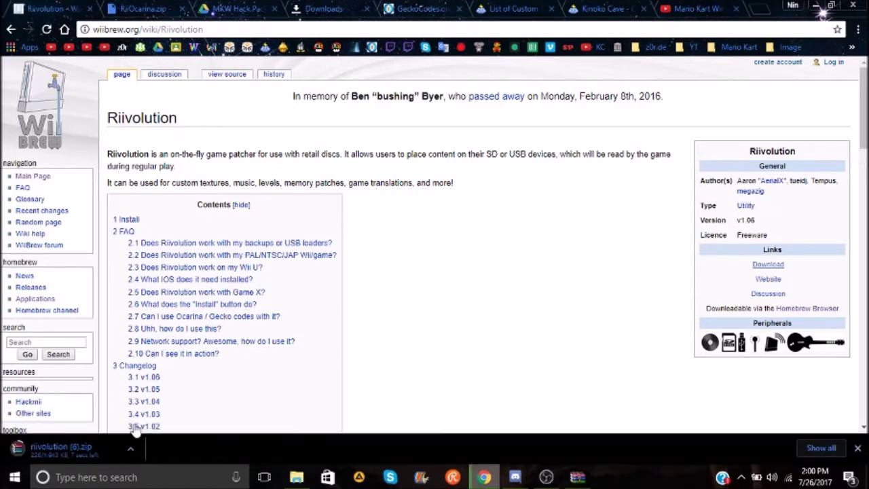
click(130, 448)
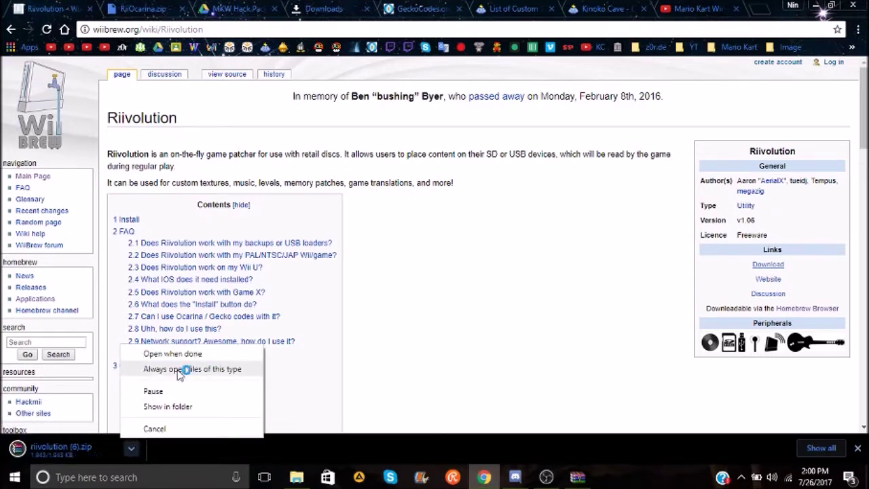
click(179, 354)
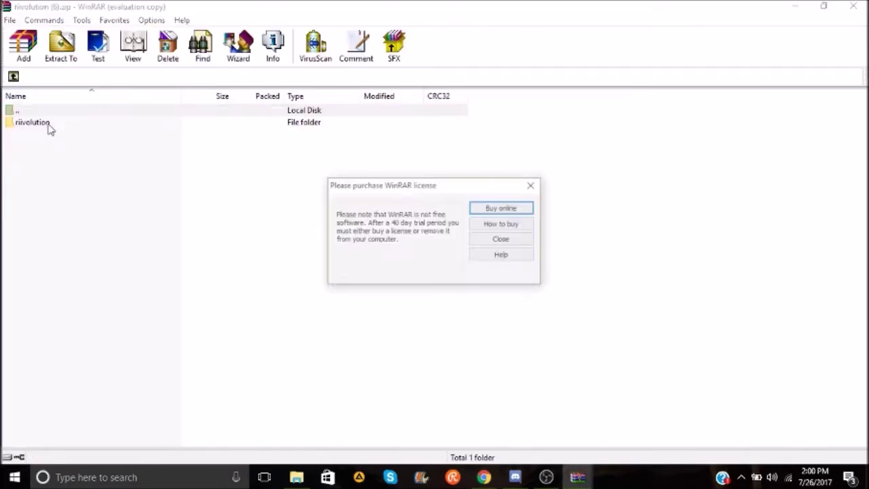
click(530, 185)
Choose the apps folder on SDHC (J:) as the extraction destination for the riivolution folder, and cancel the extraction.
click(83, 122)
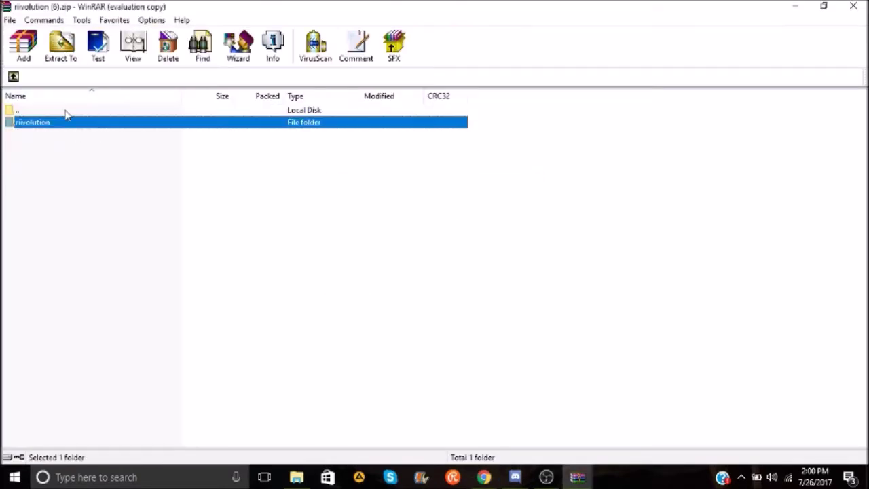
click(62, 54)
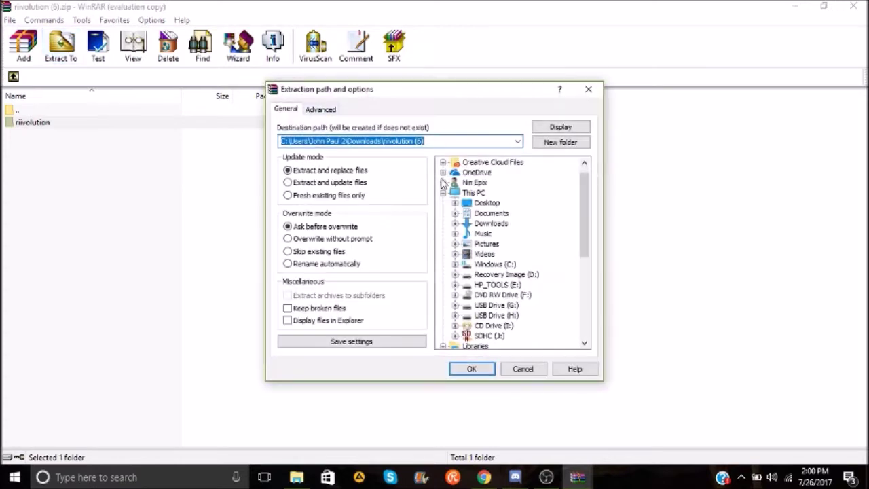
scroll(443, 183, down, 5)
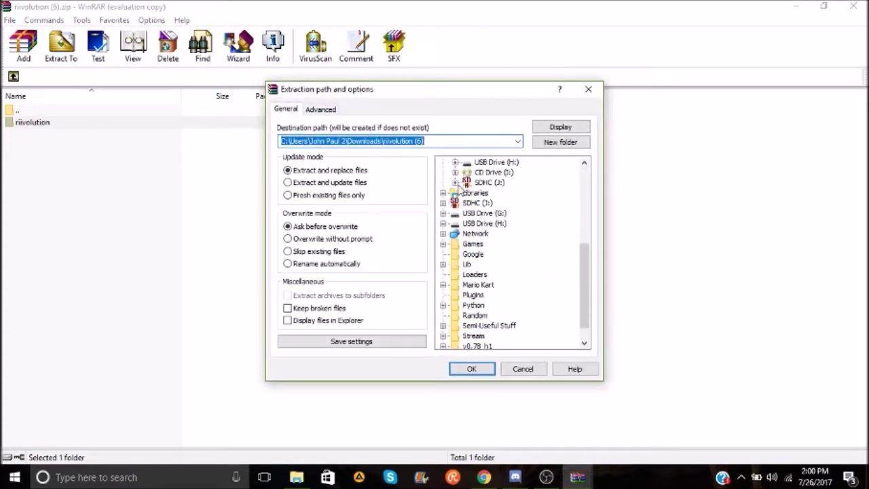
click(455, 182)
click(494, 194)
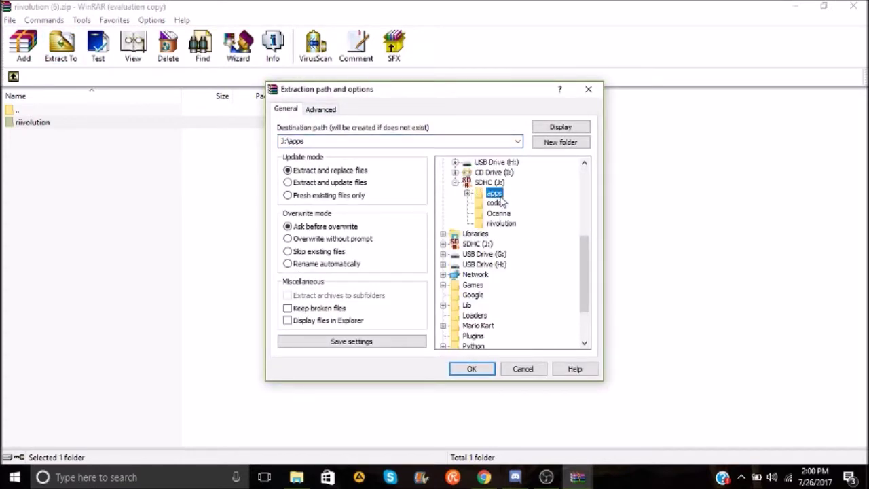
click(588, 89)
Examine the apps folder on the SDHC (J:) drive and locate its riivolution folder, returning to the drive's root.
click(296, 477)
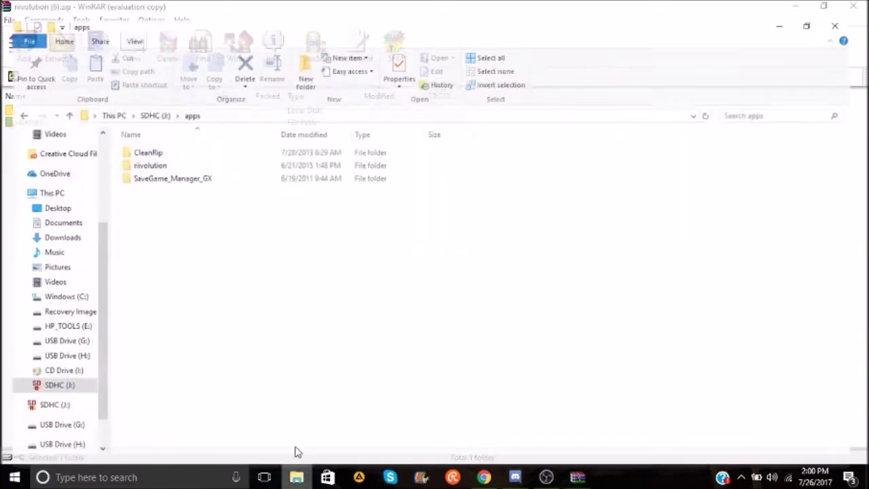
click(148, 99)
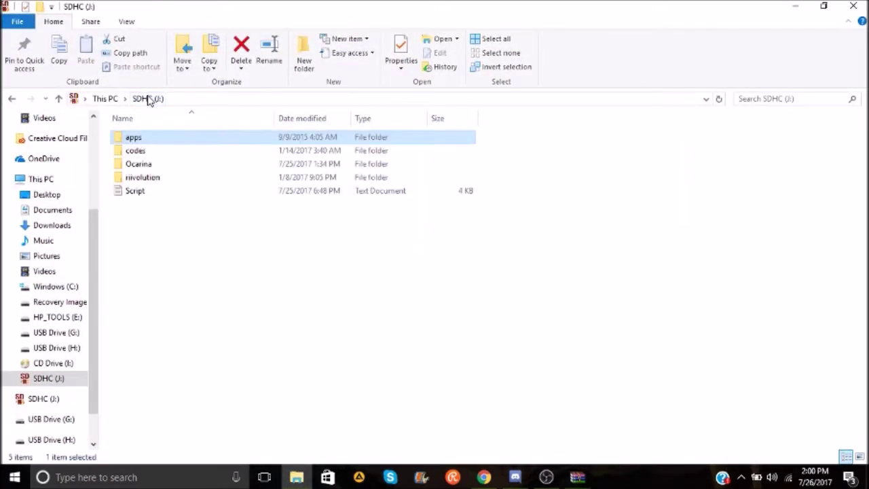
double_click(159, 139)
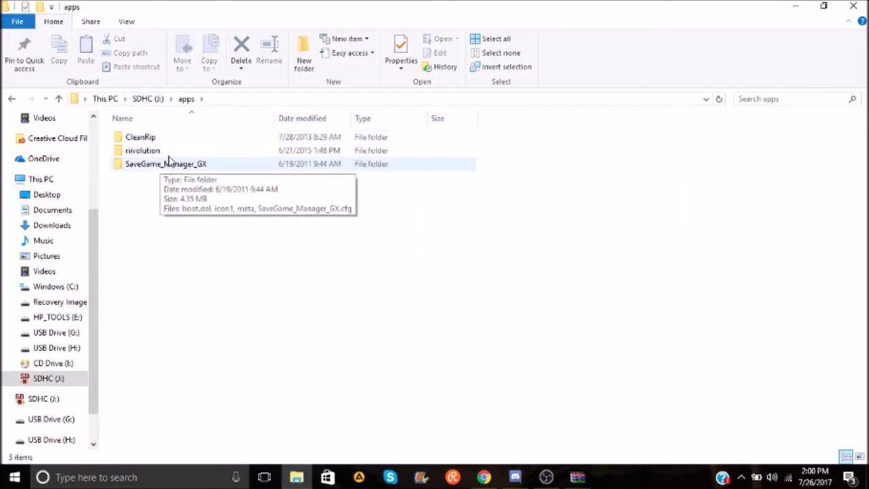
click(43, 398)
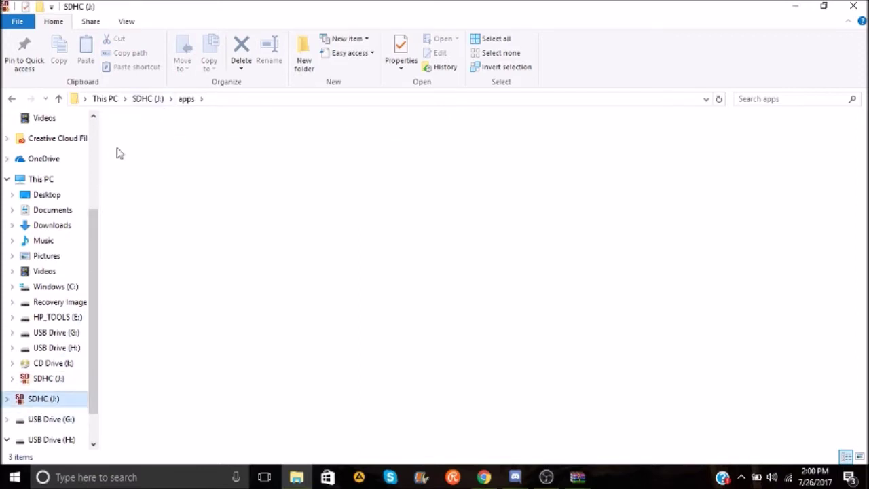
double_click(143, 138)
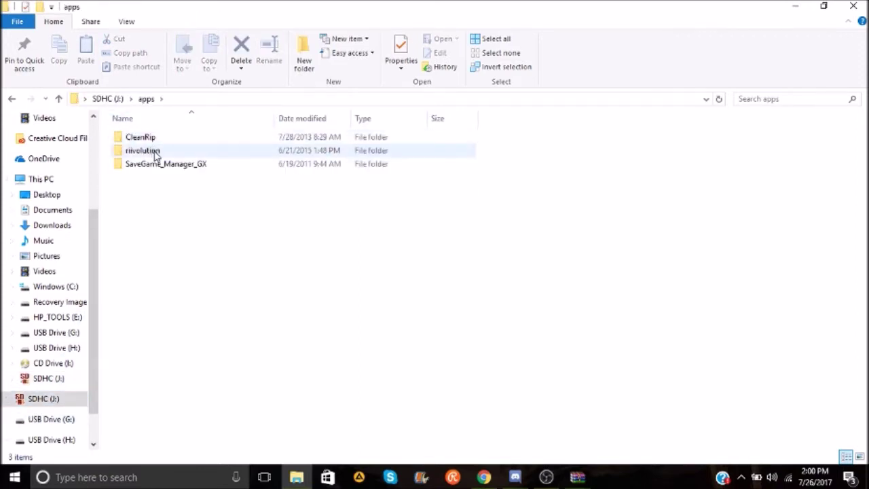
click(154, 152)
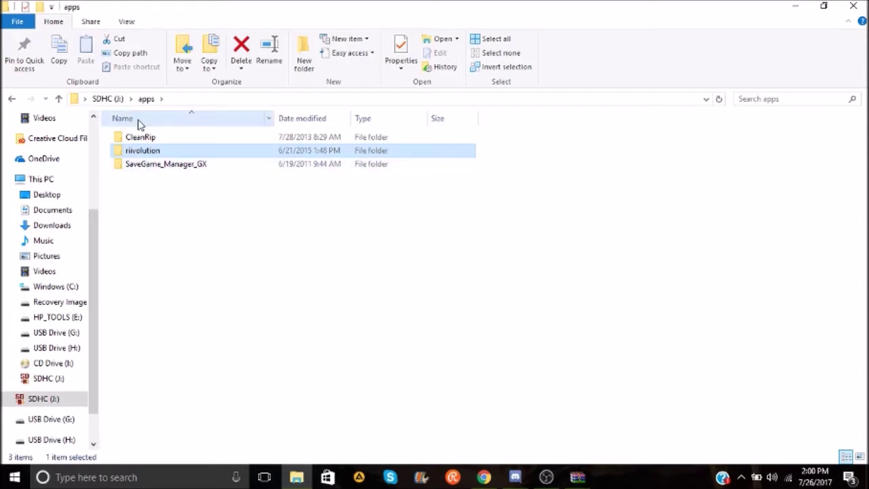
click(143, 99)
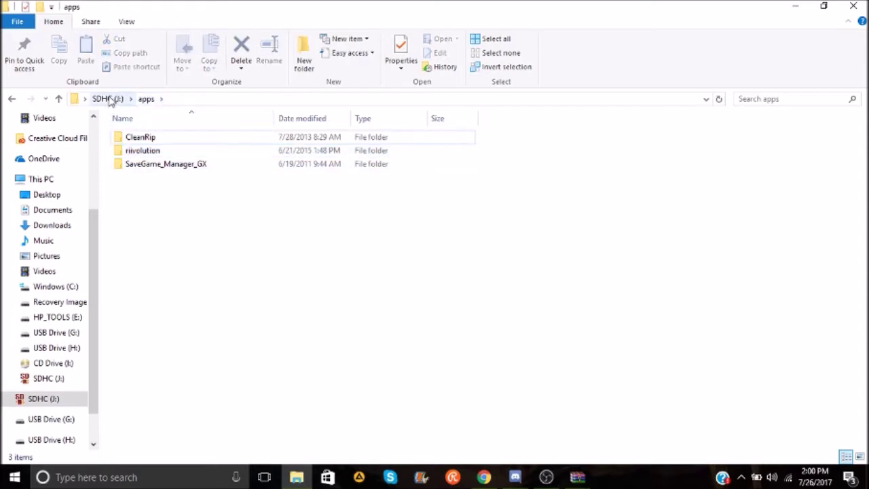
click(108, 100)
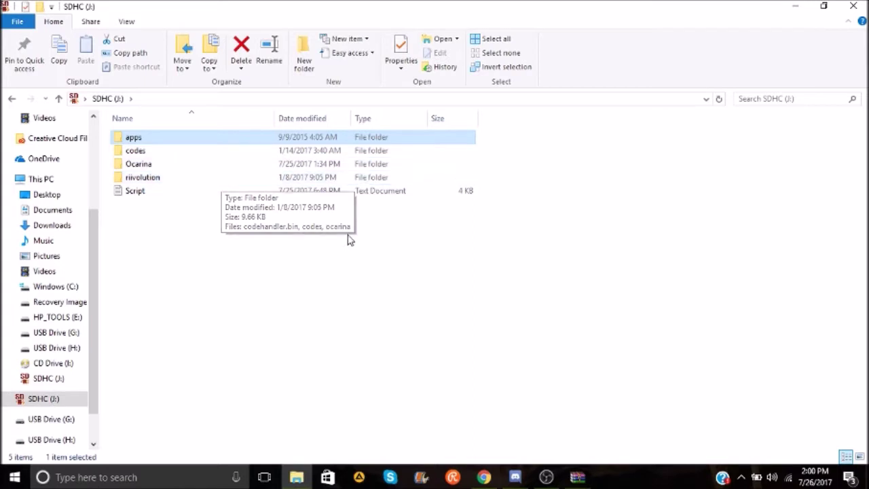
Switch to Chrome, download RiiOcarina.zip from Google Drive and open it in WinRAR, dismissing the licence reminder.
click(483, 477)
click(131, 6)
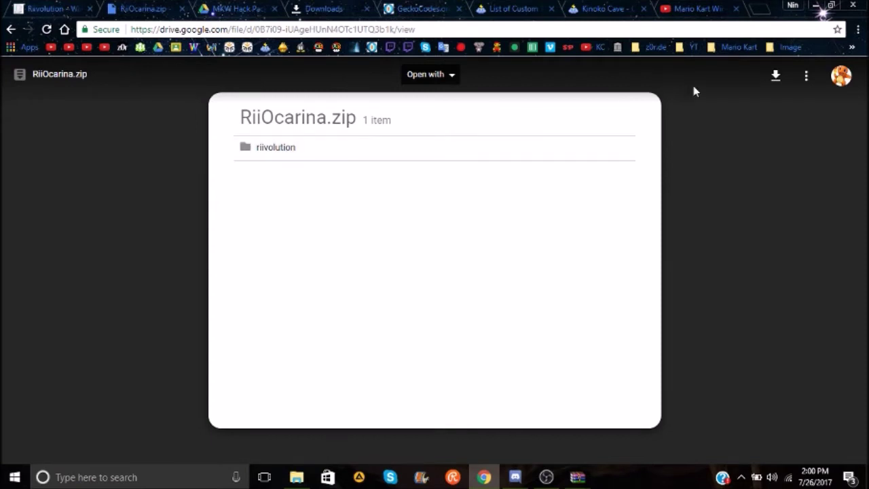
click(774, 76)
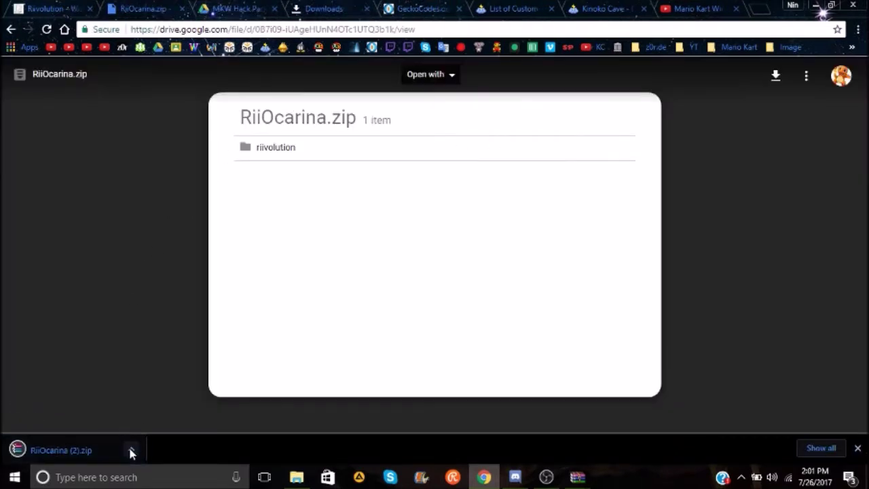
click(132, 449)
click(173, 369)
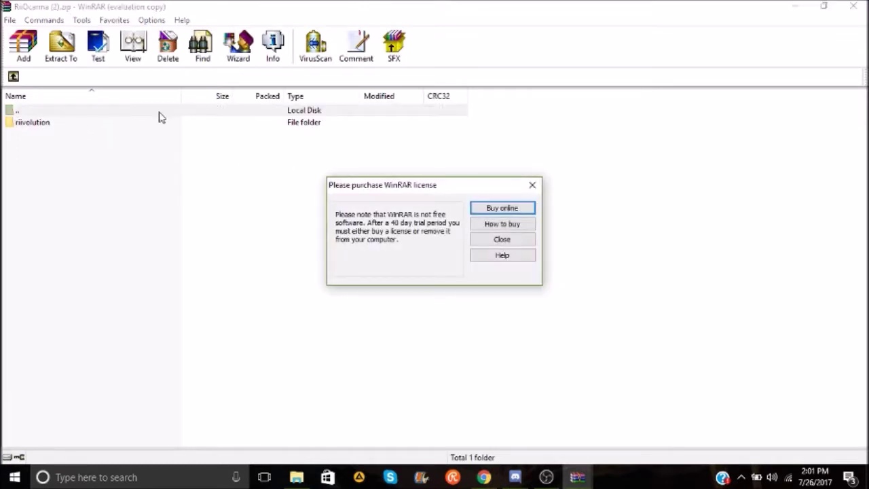
click(532, 185)
Choose the root of SDHC (J:) as the extraction destination for the RiiOcarina riivolution folder, and cancel the extraction.
click(95, 123)
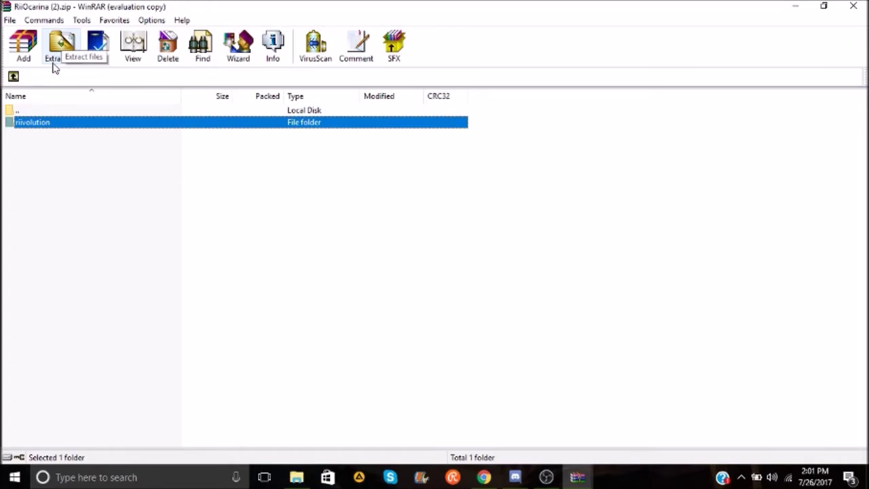
click(61, 46)
click(486, 325)
click(487, 336)
click(455, 337)
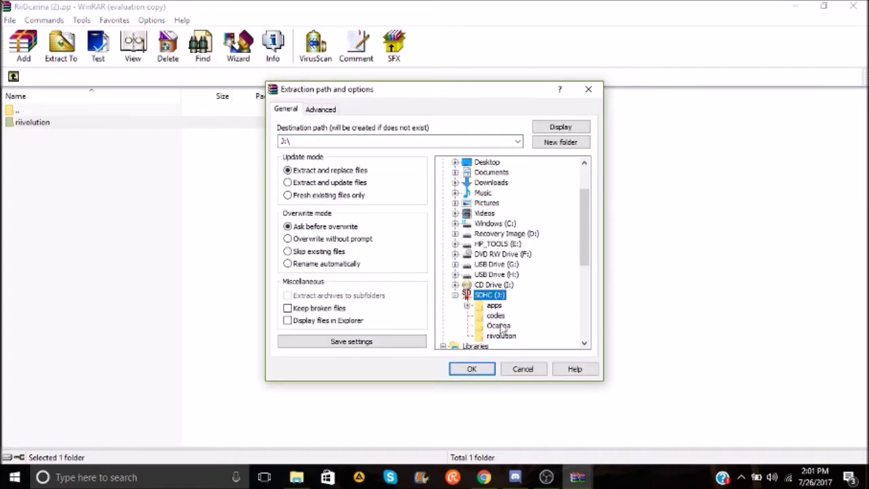
click(588, 89)
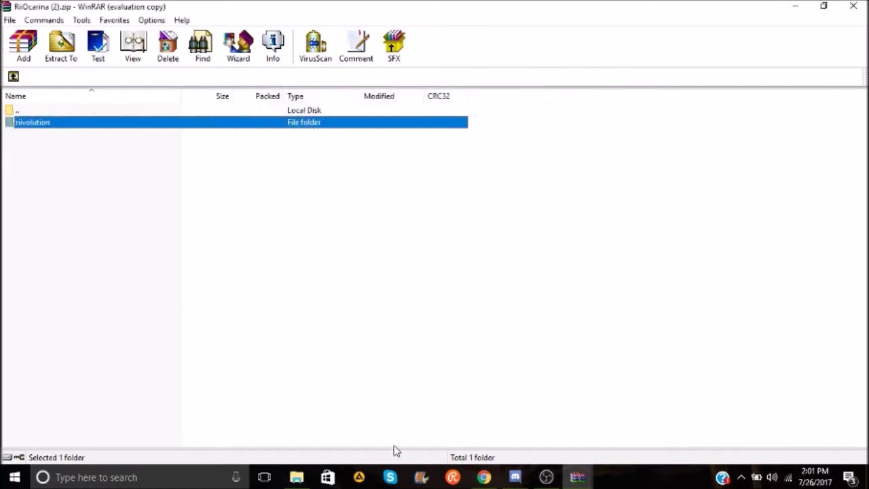
Switch to File Explorer and examine the riivolution and codes folders on the SDHC (J:) drive.
click(296, 476)
double_click(170, 176)
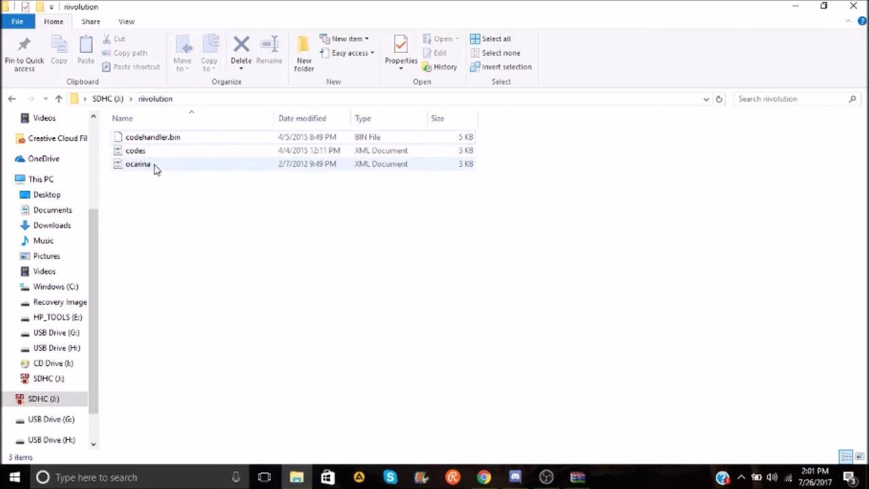
click(114, 99)
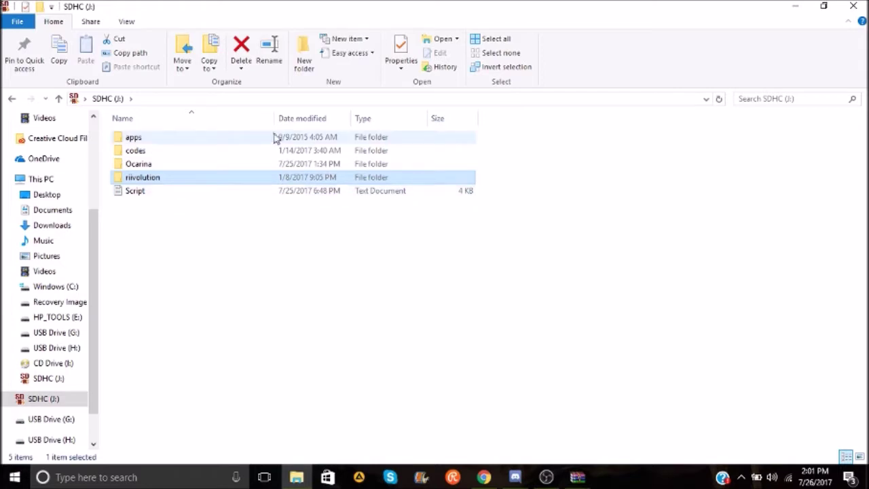
double_click(216, 155)
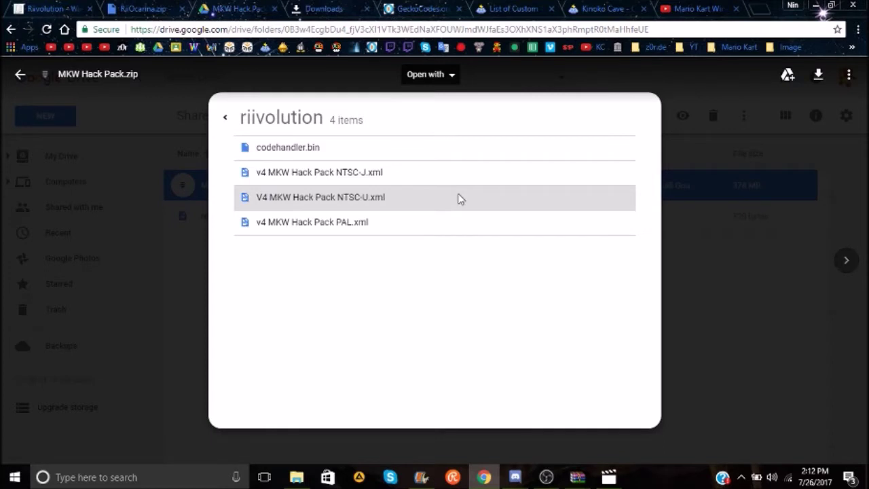
Examine the MKW Hack Pack XML files and codehandler.bin in the riivolution folder on the SDHC (J:) drive.
click(542, 214)
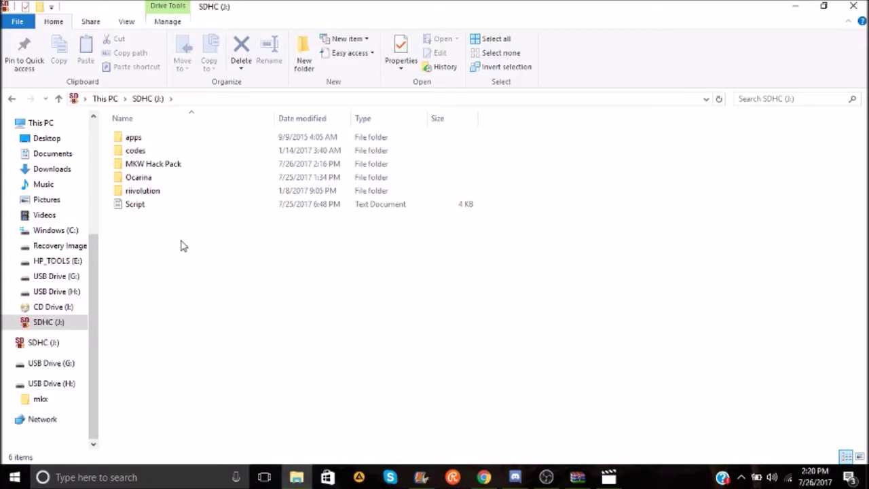
mouse_move(170, 168)
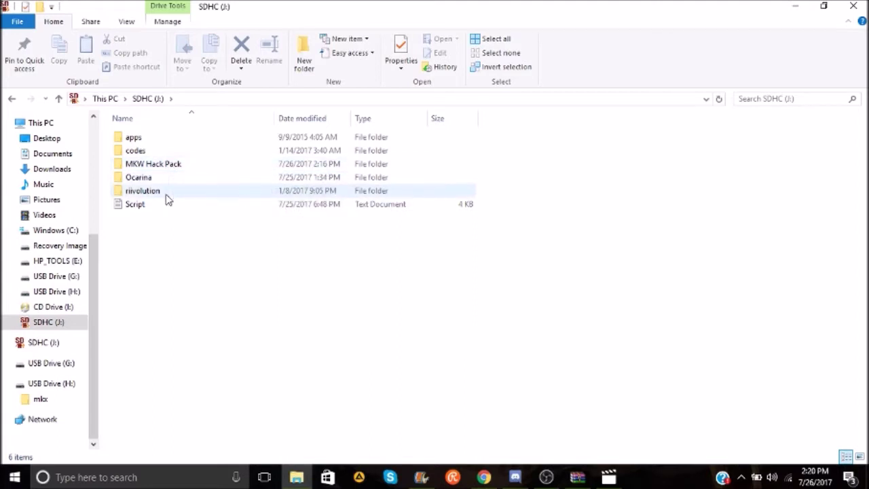
double_click(165, 193)
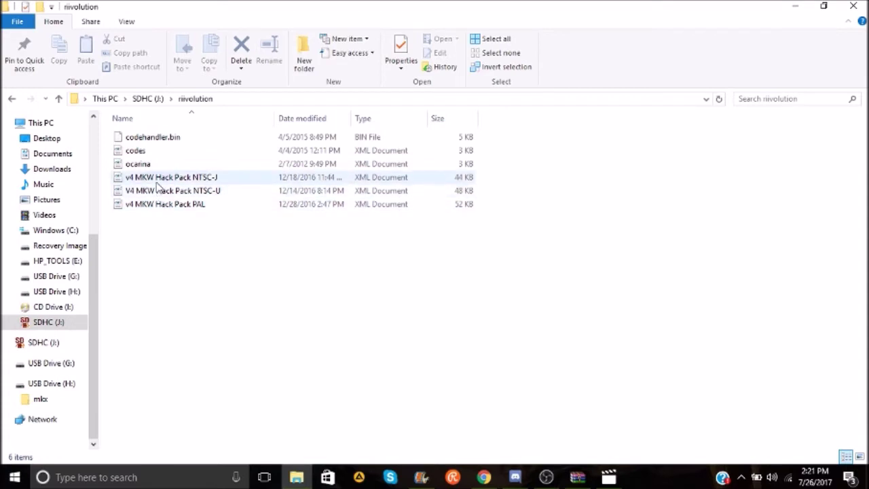
click(175, 139)
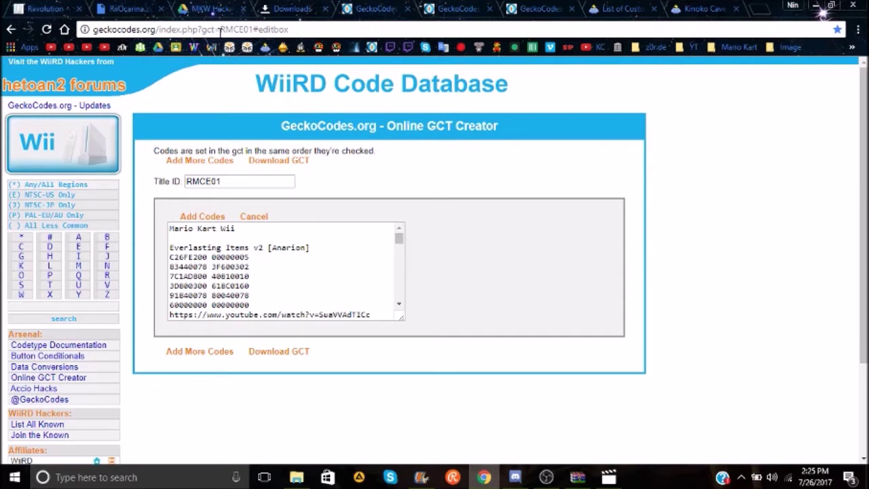
Load the GeckoCodes Online GCT Creator for title ID RMCJ01 by changing the game ID in the page address.
click(255, 30)
key(Left)
key(Left)
key(BackSpace)
text(J)
key(Return)
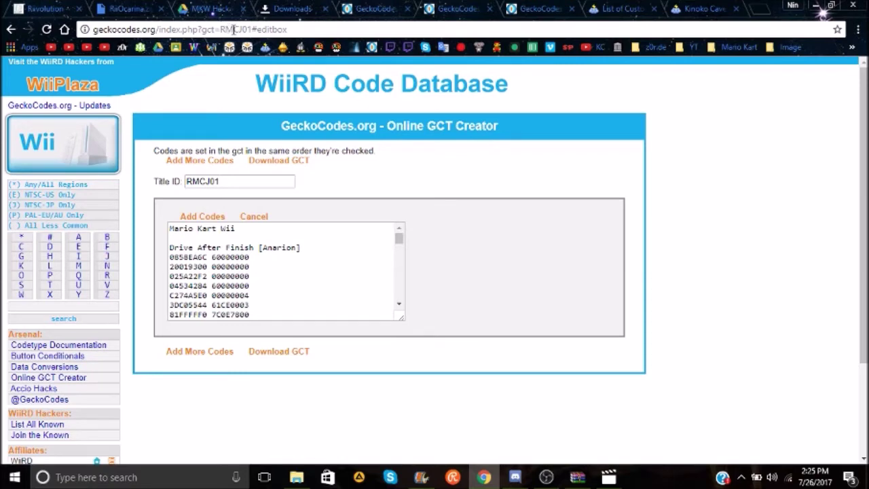
Switch to the RMCE01 GCT Creator page and add its Mario Kart Wii codes to the selectable list.
click(462, 7)
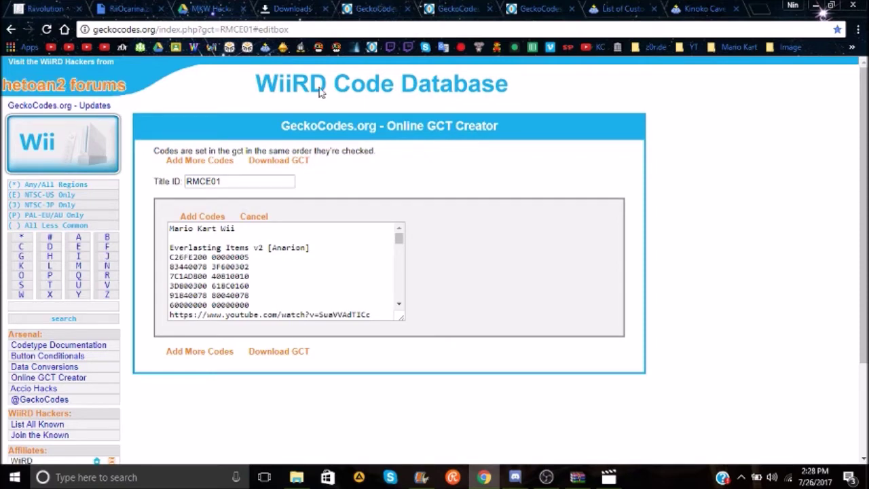
click(202, 217)
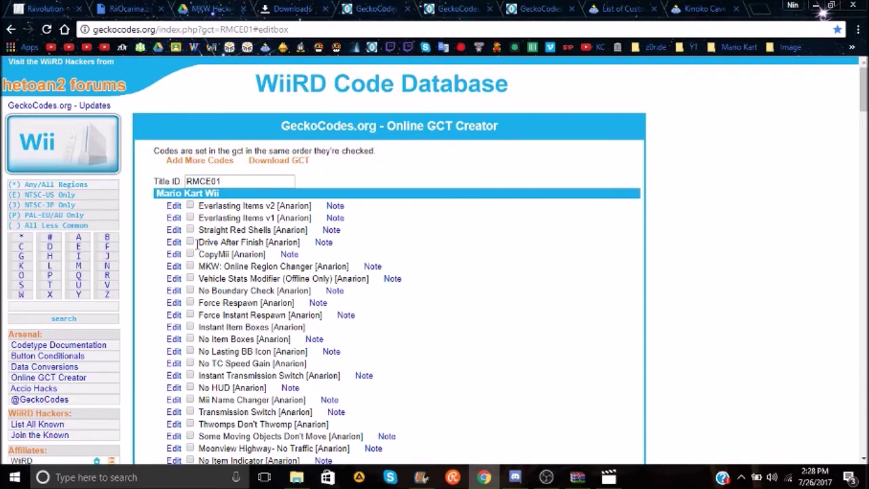
Select the No Squash Recovery, Instant Squash Recovery, Invincible and Crazy Bullet Bill codes, and read the Crazy Bullet Bill note.
scroll(218, 266, down, 13)
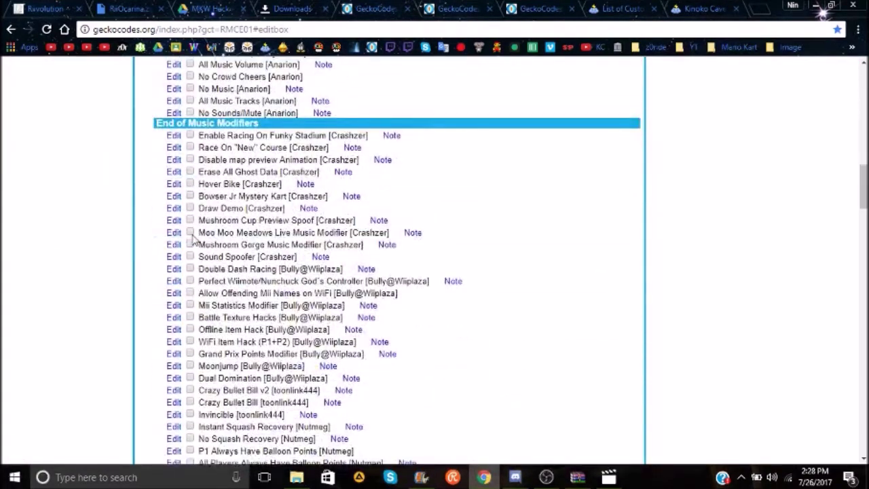
scroll(192, 240, down, 3)
click(190, 247)
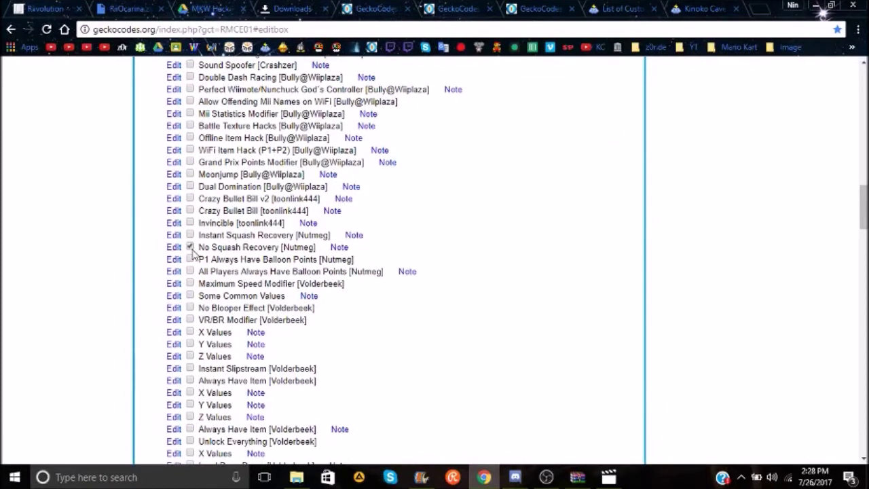
click(190, 234)
click(190, 223)
click(190, 211)
click(332, 212)
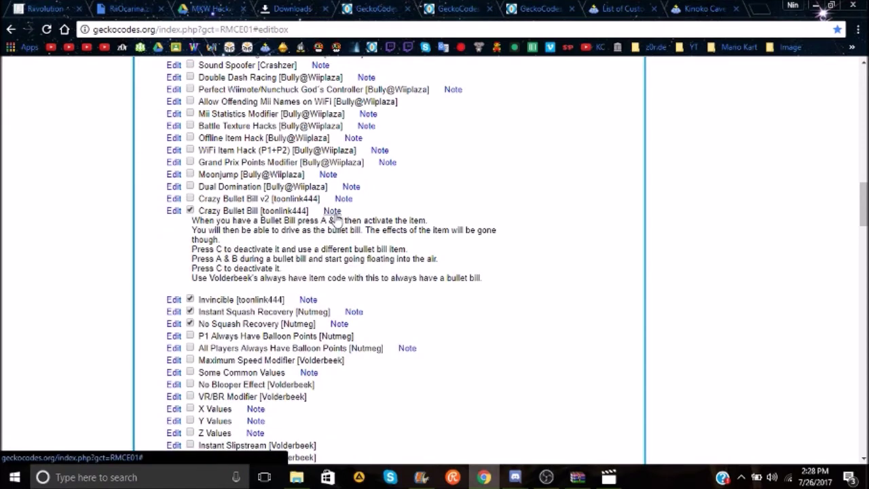
click(333, 211)
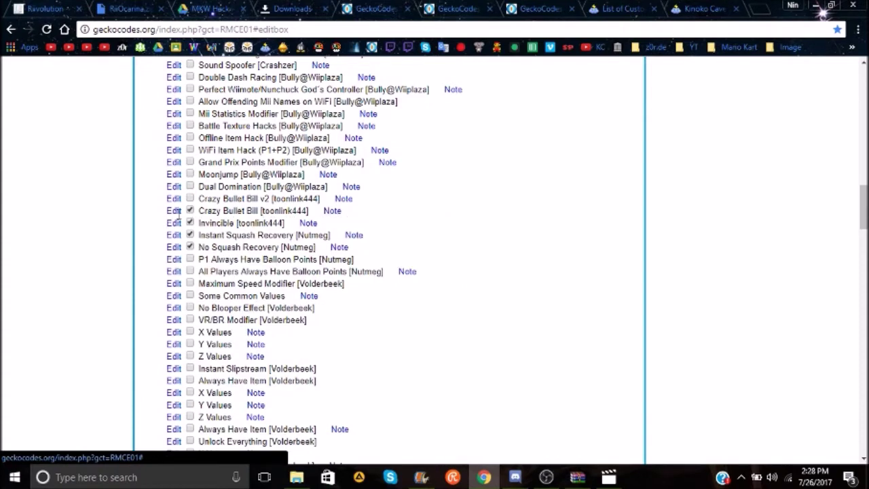
Inspect the code lines of Crazy Bullet Bill, close the editor without applying changes, and look over the RMCE01 code list.
click(174, 211)
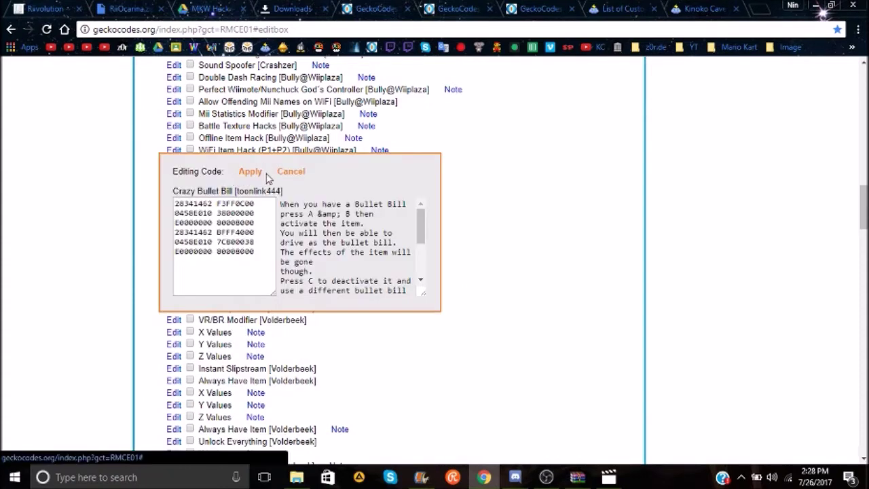
click(286, 175)
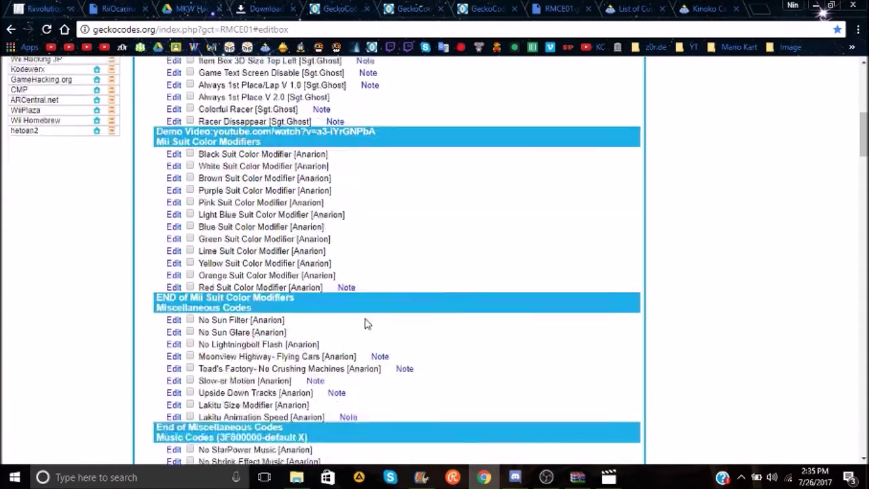
scroll(358, 299, down, 4)
scroll(355, 295, up, 4)
scroll(355, 289, down, 4)
scroll(354, 285, up, 10)
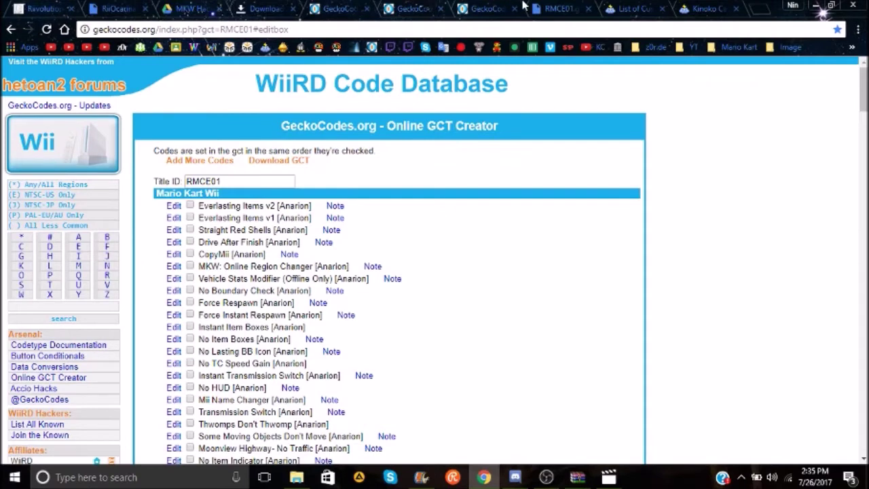
View the Google Drive page for RMCE01.gct, and open the first folder on the SDHC (J:) drive in File Explorer.
click(556, 8)
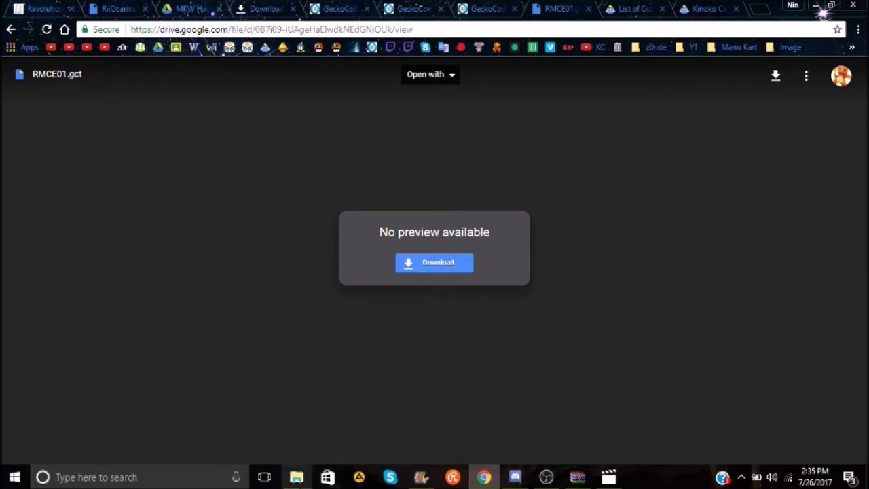
click(296, 476)
click(34, 380)
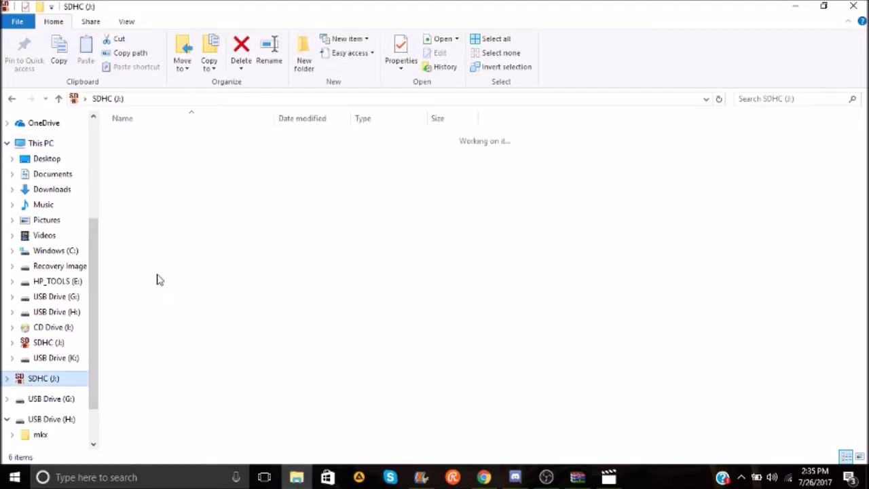
double_click(136, 150)
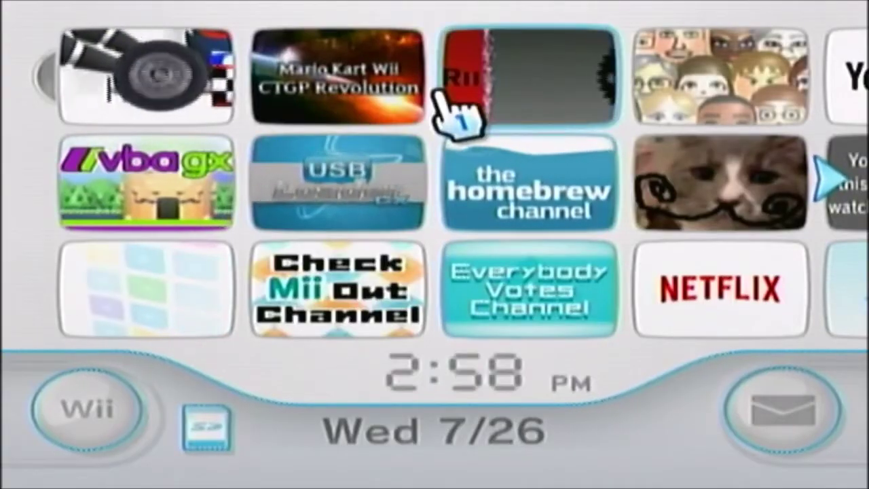
Start the Homebrew Channel on the Wii and load Riivolution from it.
click(539, 173)
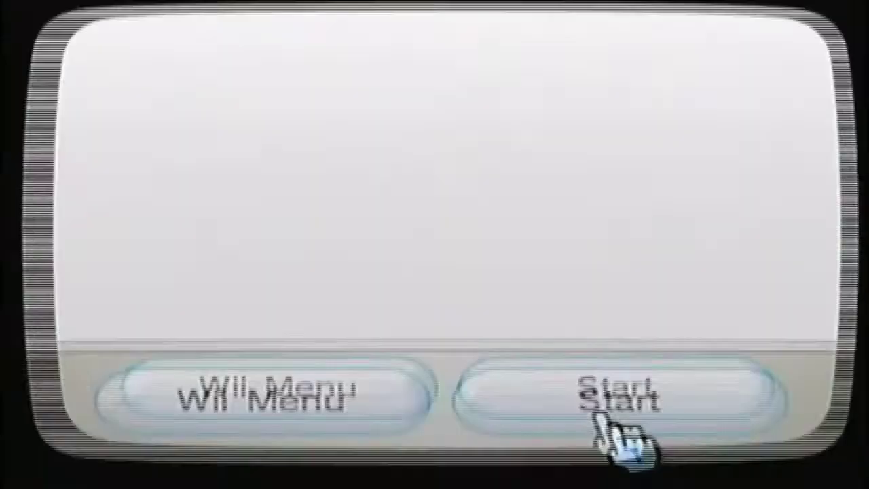
click(675, 407)
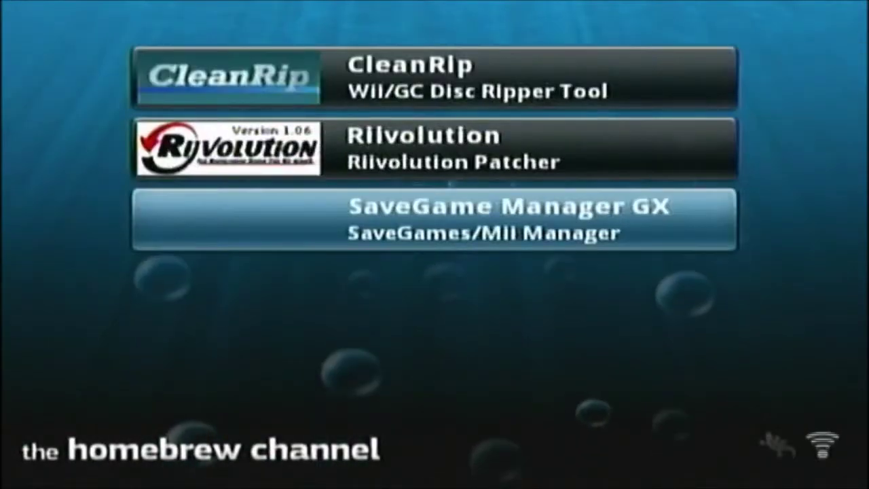
click(435, 148)
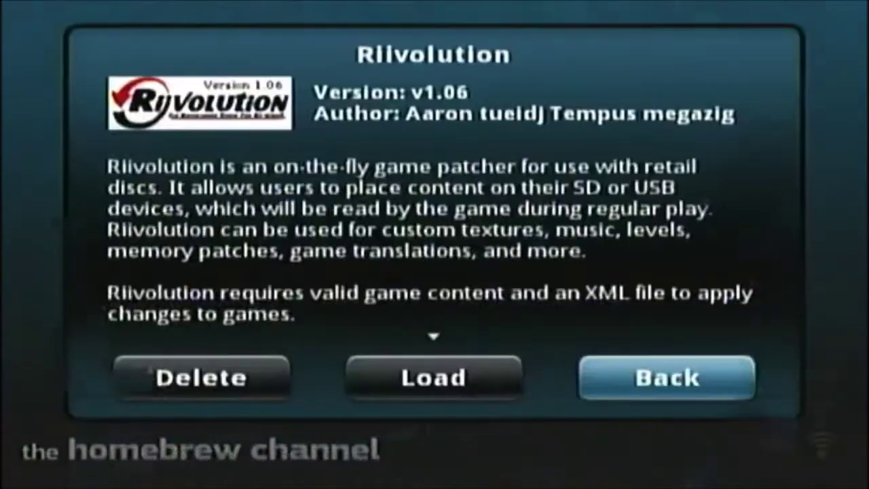
click(432, 376)
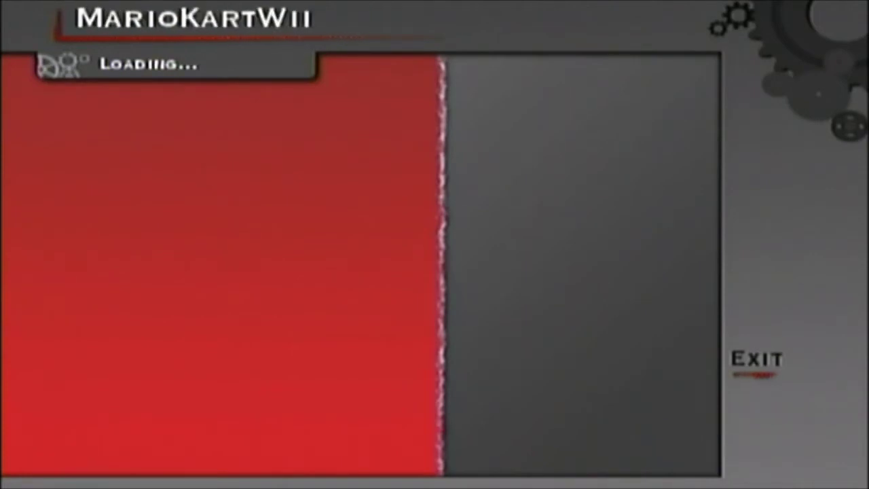
Set the Ocarina Handler option for Mario Kart Wii to VI Hook in Riivolution.
key(Up)
key(Up)
key(Up)
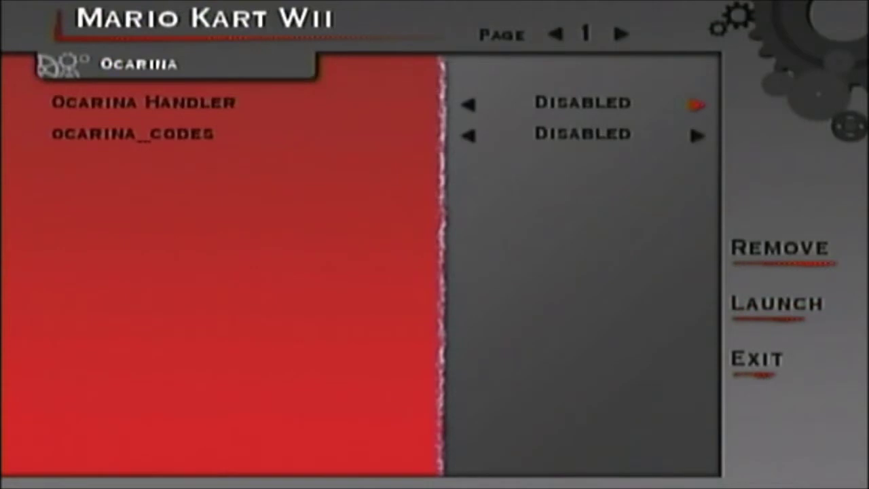
key(Return)
key(Return)
key(Left)
key(Left)
key(Return)
key(Right)
key(Right)
key(Return)
key(Return)
key(Return)
key(Return)
key(Left)
key(Left)
key(Left)
key(Return)
key(Left)
key(Left)
key(Up)
key(Down)
key(Left)
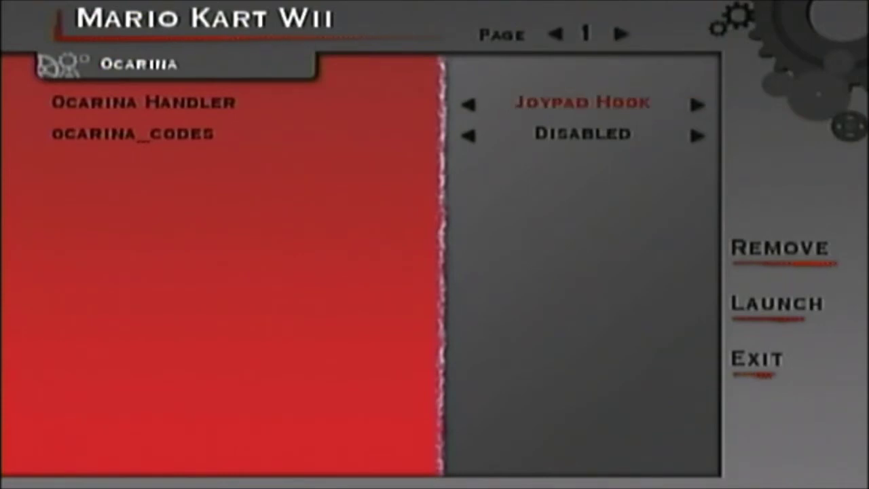
key(Left)
key(Return)
key(Return)
Set ocarina_codes to Enabled and launch the patched Mario Kart Wii.
key(Down)
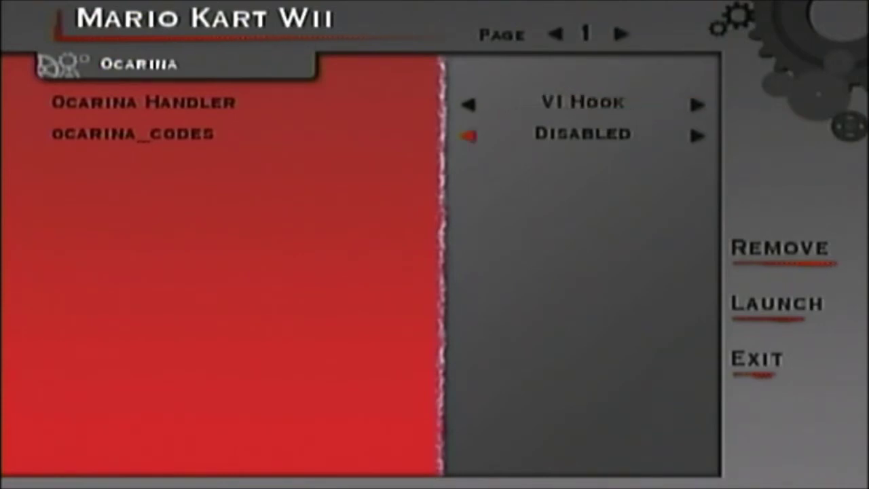
key(Return)
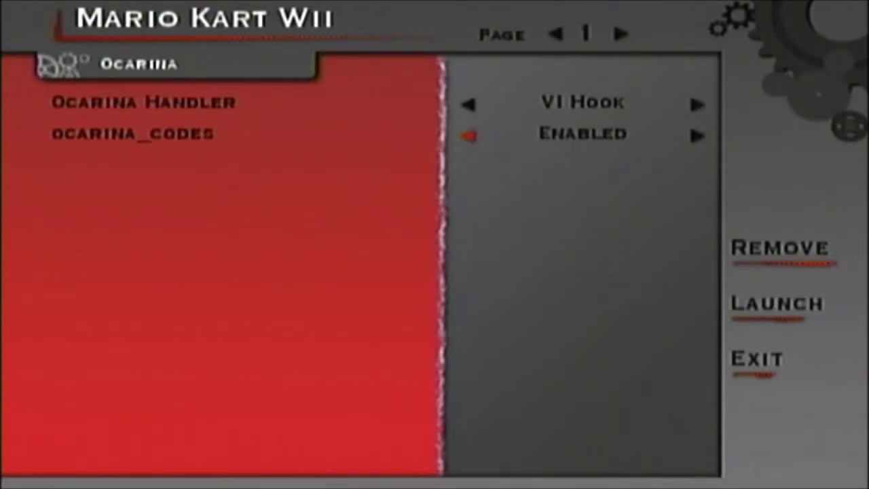
key(Down)
key(Down)
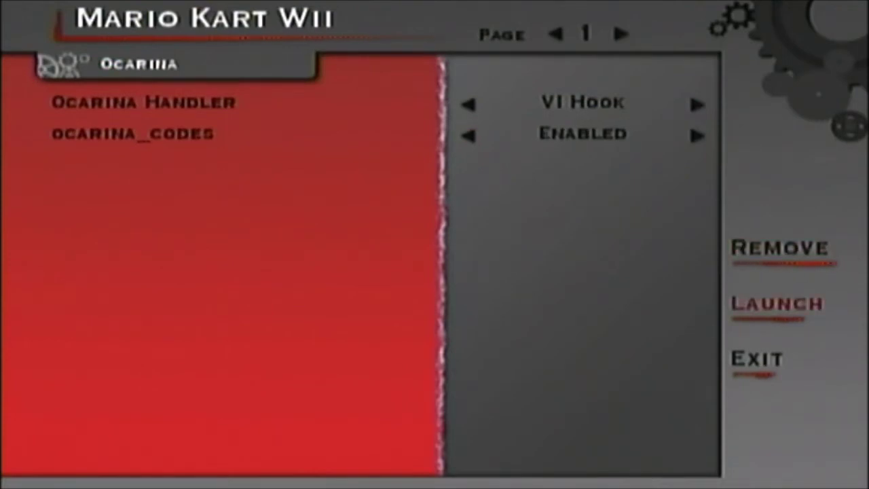
key(Return)
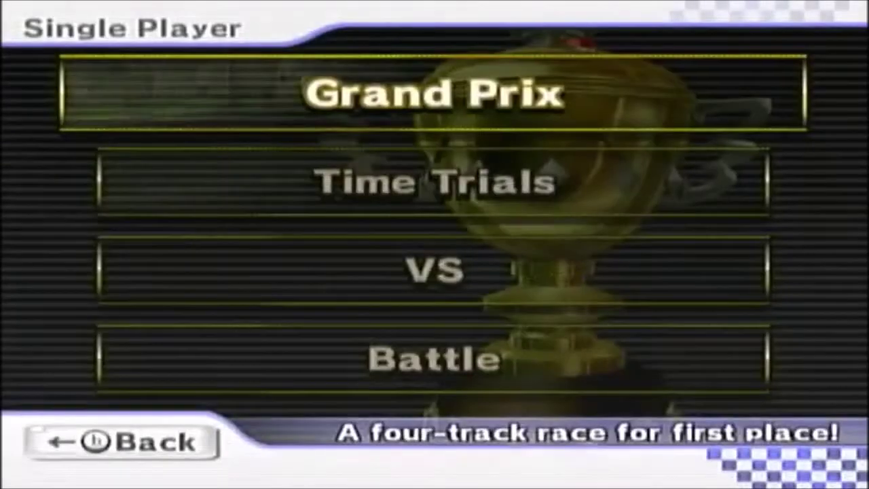
Set up single-player Time Trials with Funky Kong on the white-and-red bike, drifting with buttons and Mini-Turbos.
key(Down)
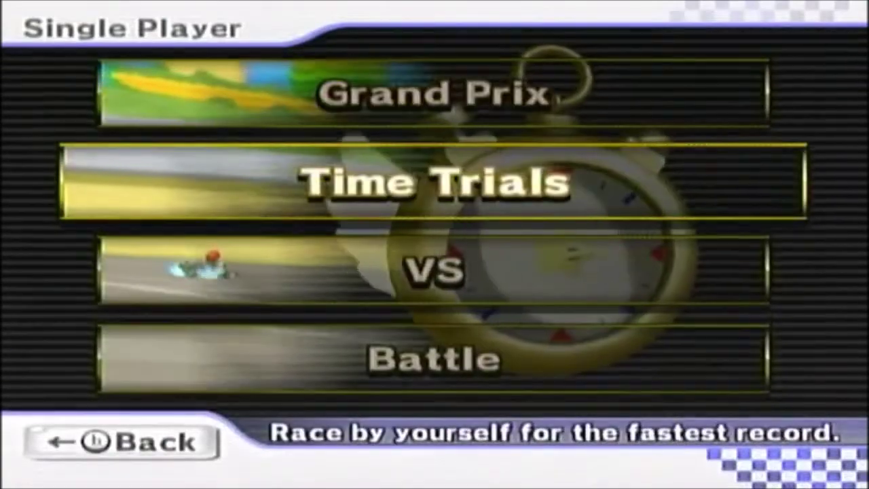
key(Return)
key(Right)
key(Right)
key(Down)
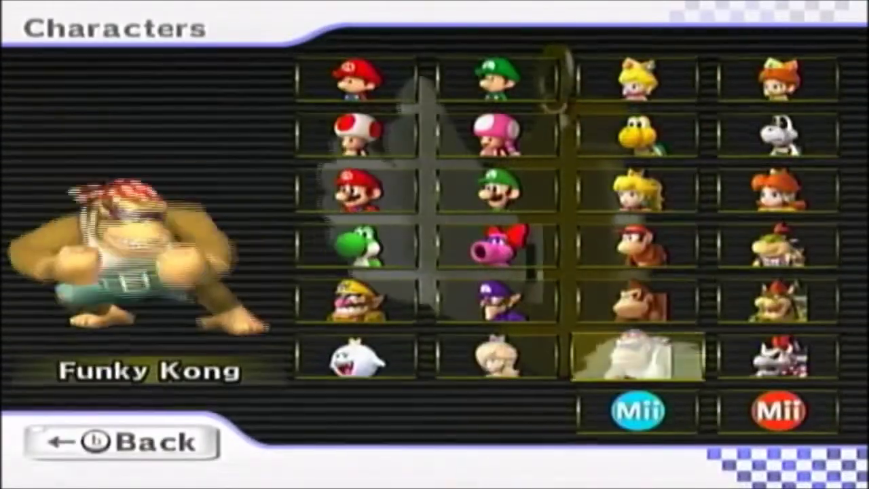
key(Return)
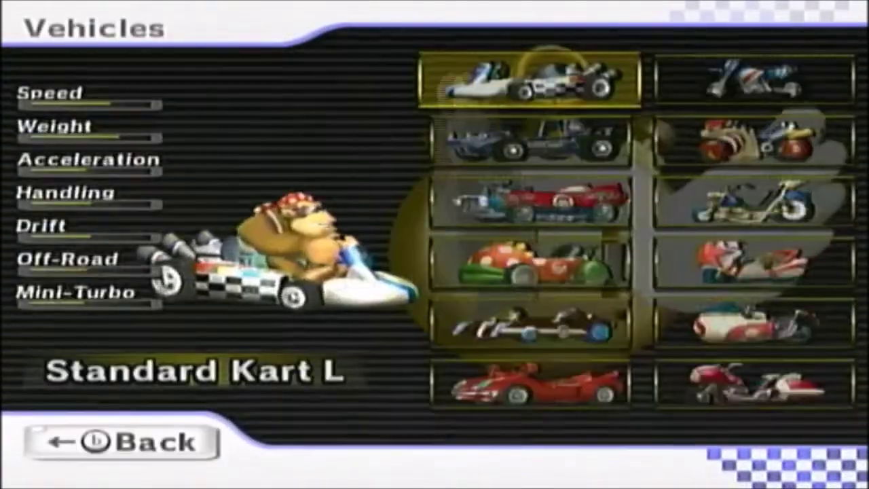
key(Return)
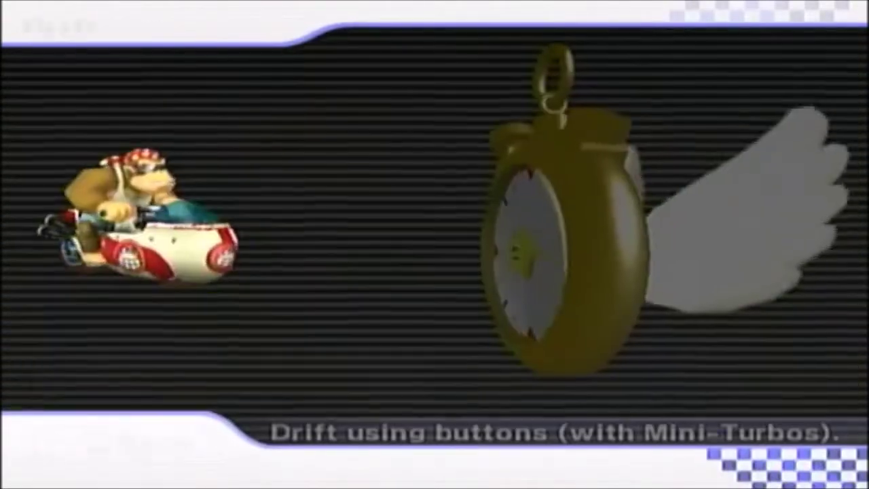
key(Return)
Select Luigi Circuit in the Mushroom Cup and start the time trial race.
key(Return)
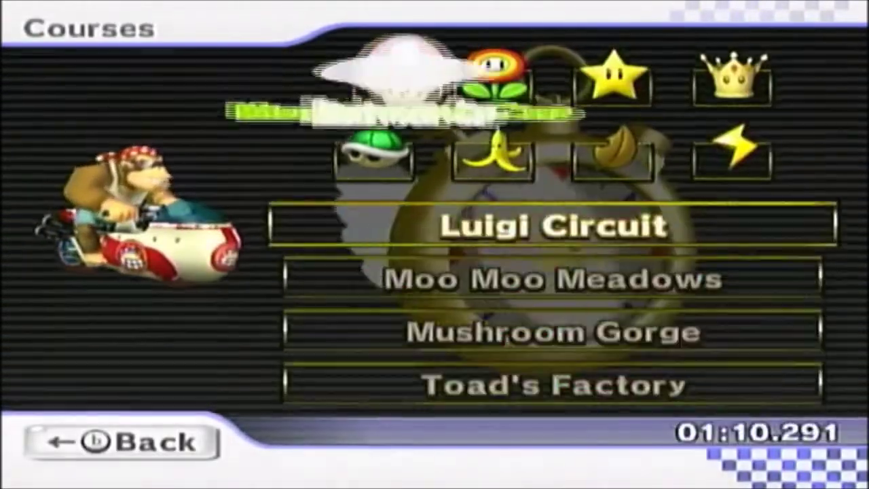
key(Return)
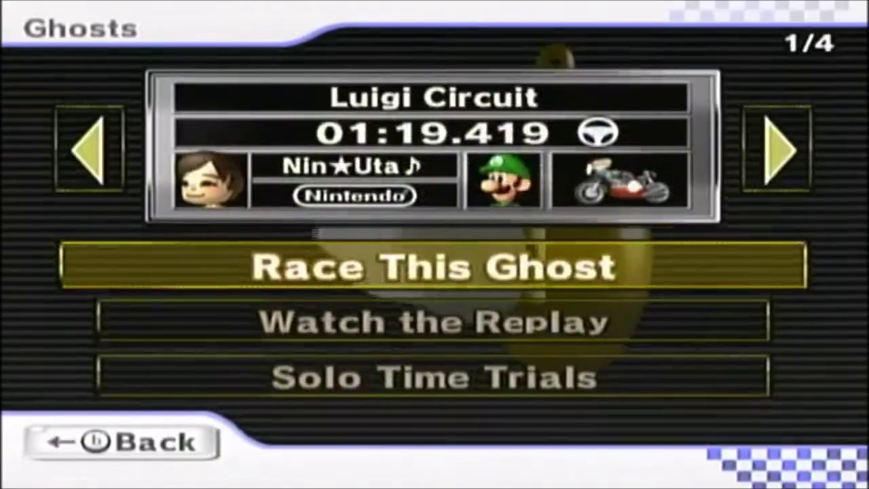
key(Return)
key(Return)
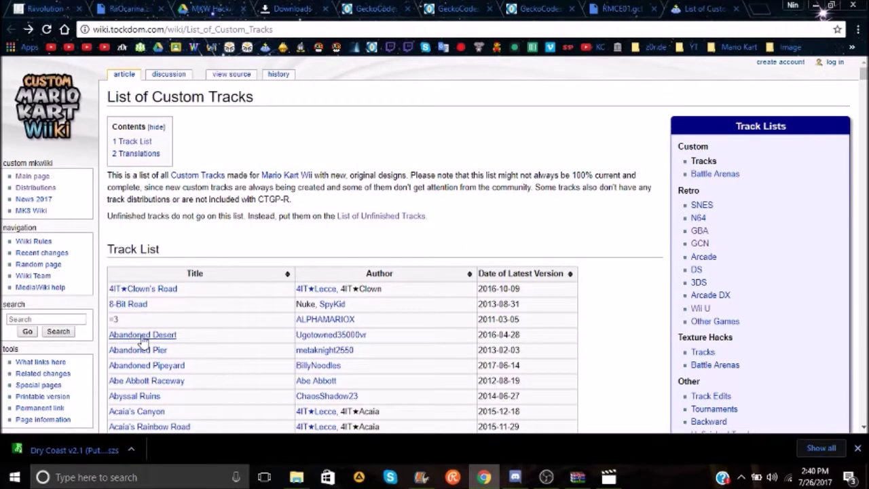
Find Helado Mountain in the wiki's List of Custom Tracks and open its page.
scroll(139, 335, down, 6)
scroll(133, 290, down, 6)
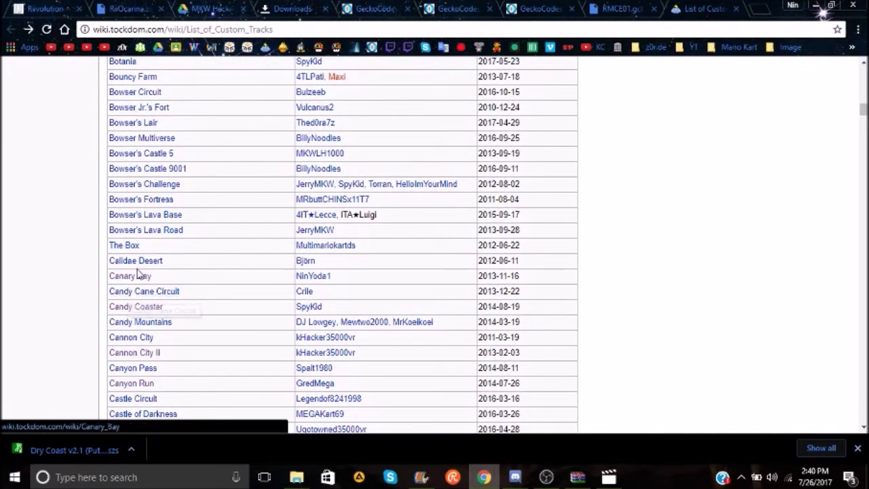
scroll(137, 273, down, 5)
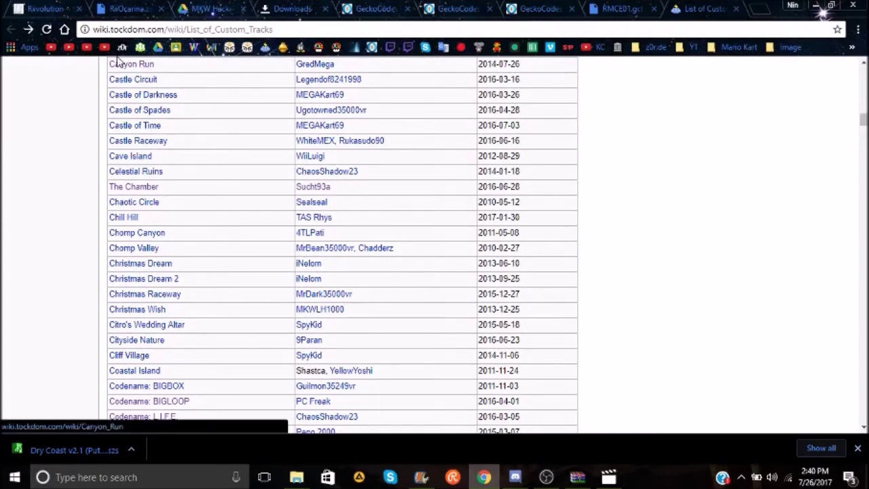
scroll(175, 253, down, 4)
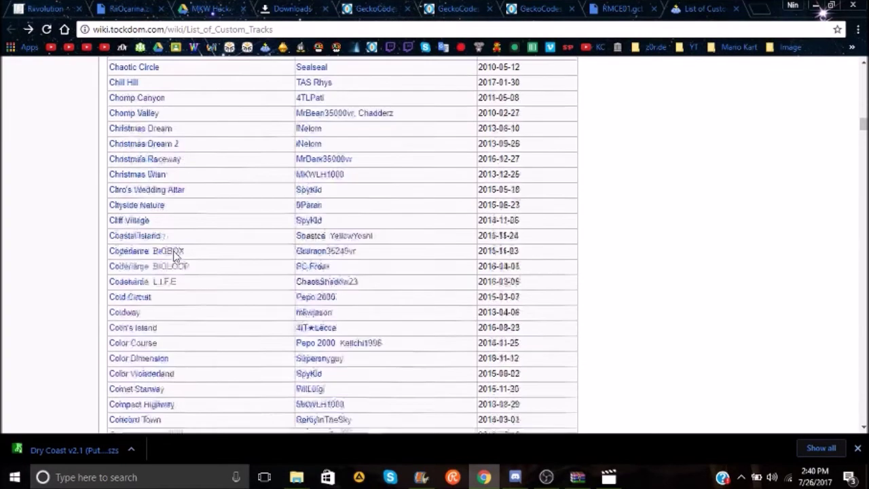
scroll(174, 254, down, 7)
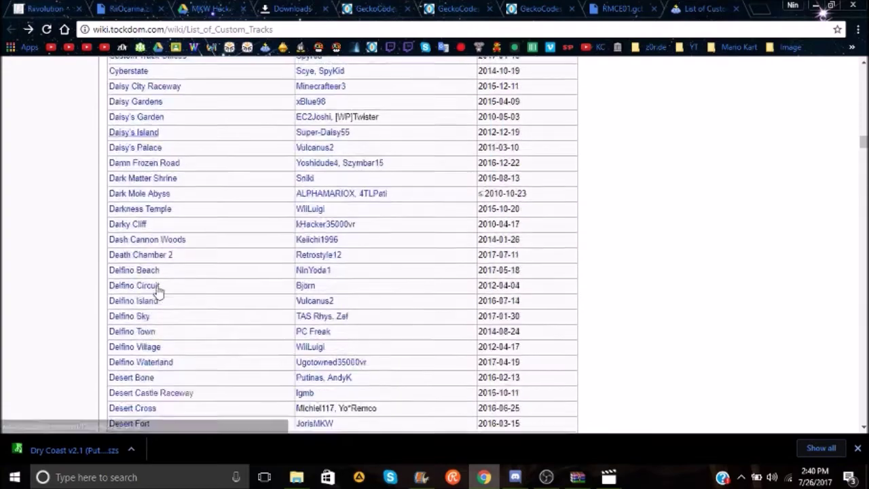
scroll(157, 291, down, 6)
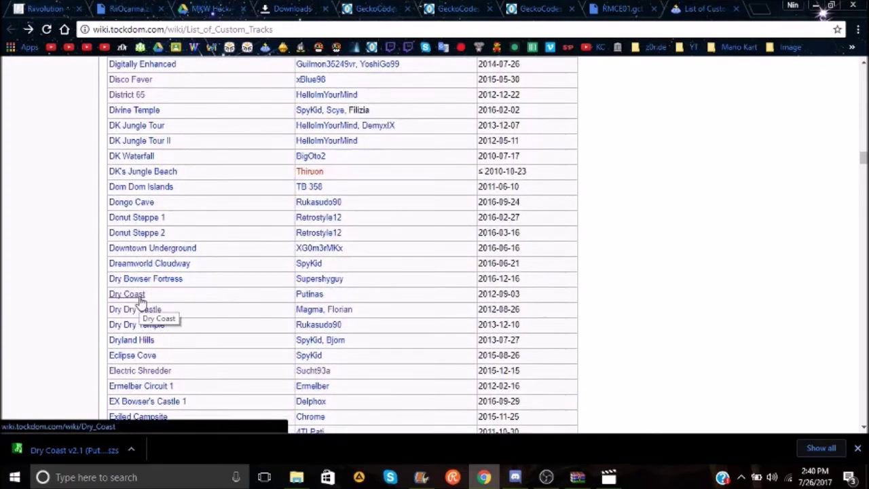
scroll(139, 301, down, 20)
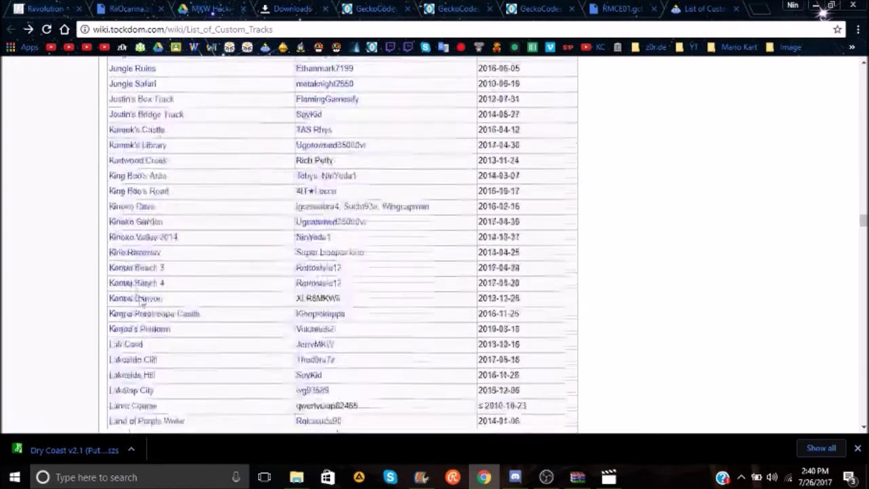
scroll(140, 301, down, 10)
scroll(140, 301, up, 10)
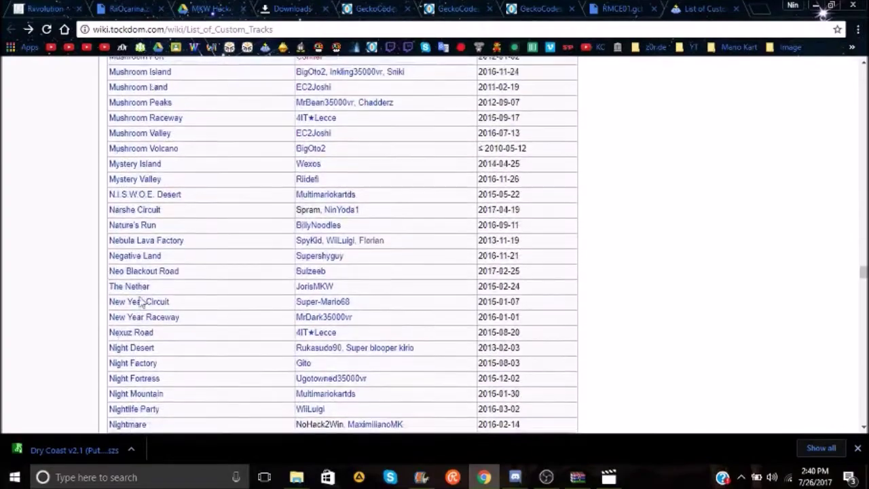
scroll(140, 300, up, 18)
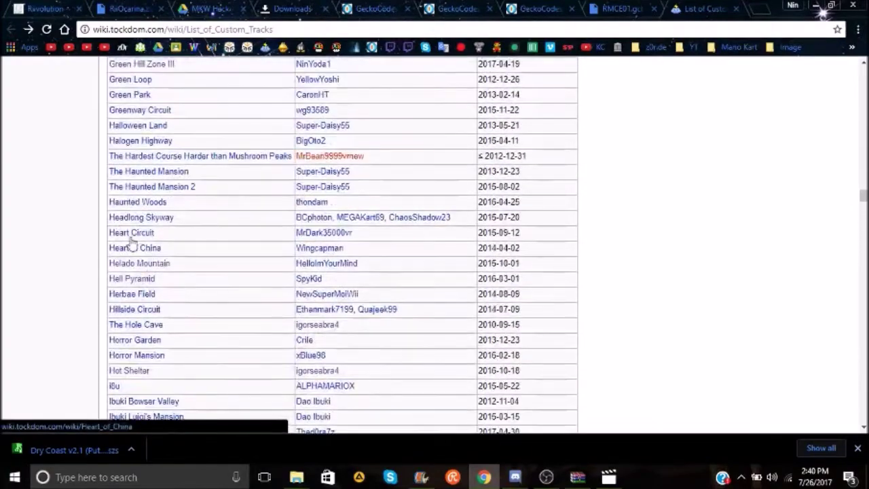
click(153, 266)
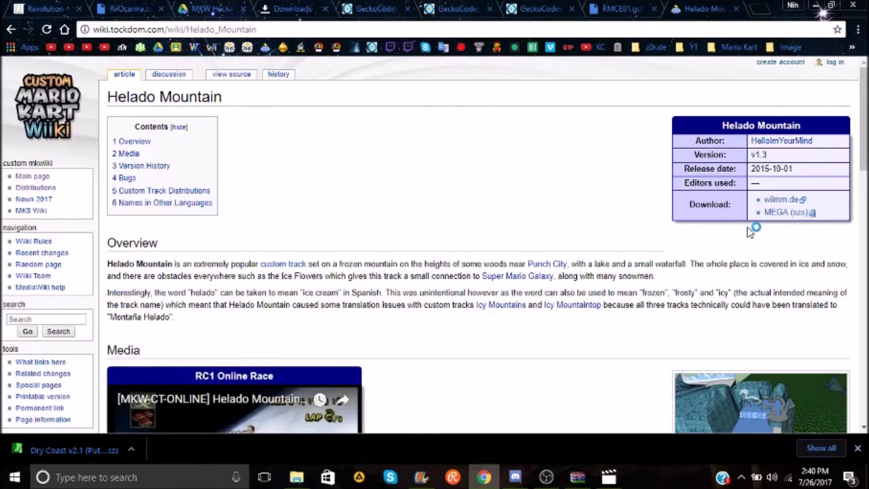
Download the Helado Mountain SZS track file from MEGA and show it in the Downloads folder.
click(780, 213)
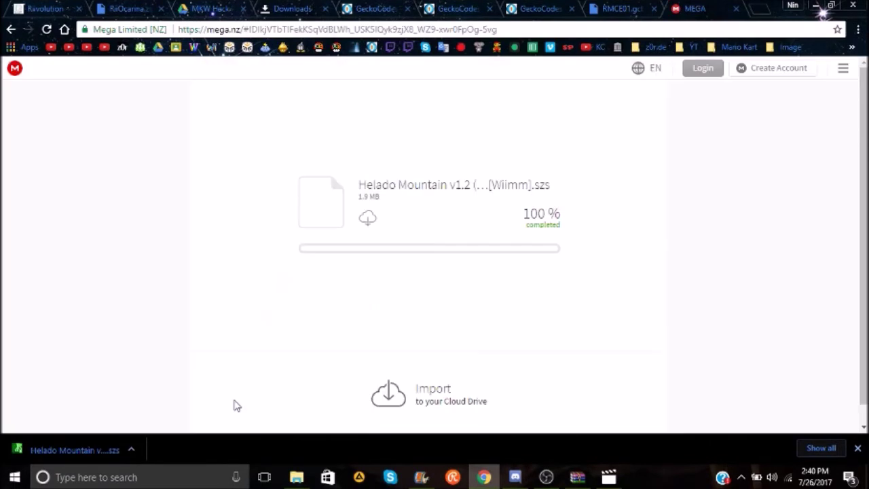
click(133, 449)
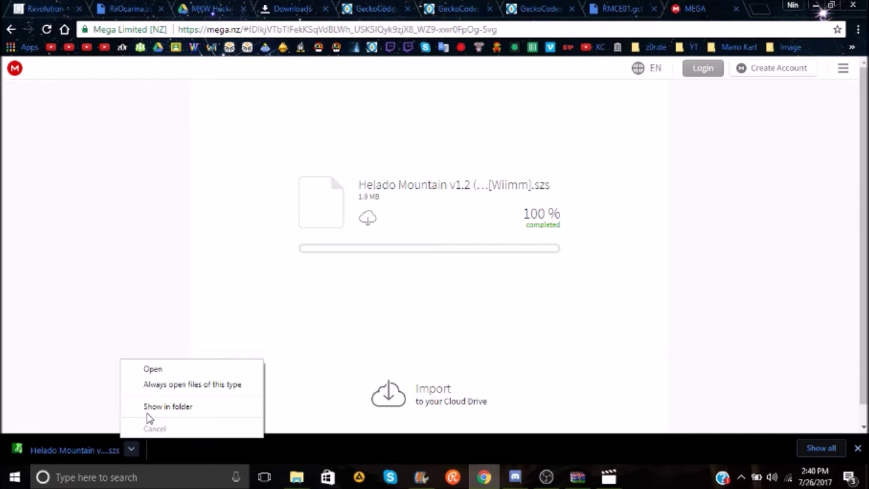
click(148, 414)
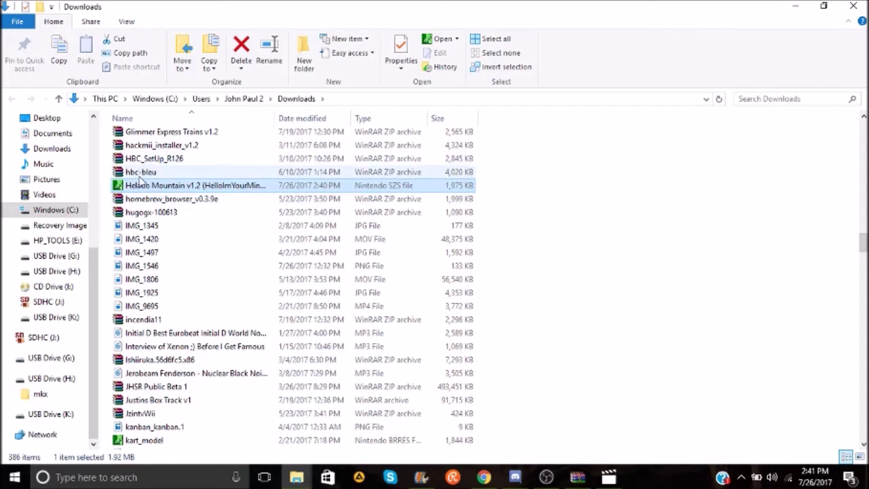
Copy the Helado Mountain track file from Downloads to the root of the SDHC (J:) card and open the card.
drag(203, 187, 39, 348)
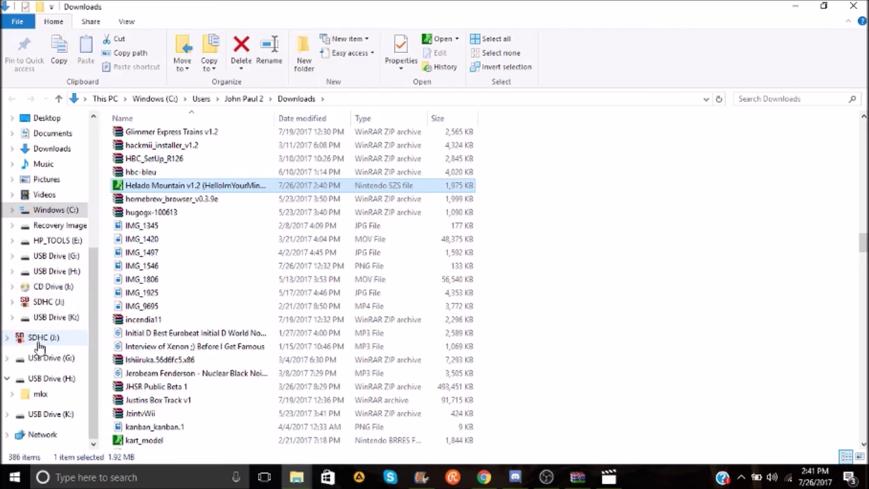
click(39, 338)
right_click(39, 337)
click(377, 322)
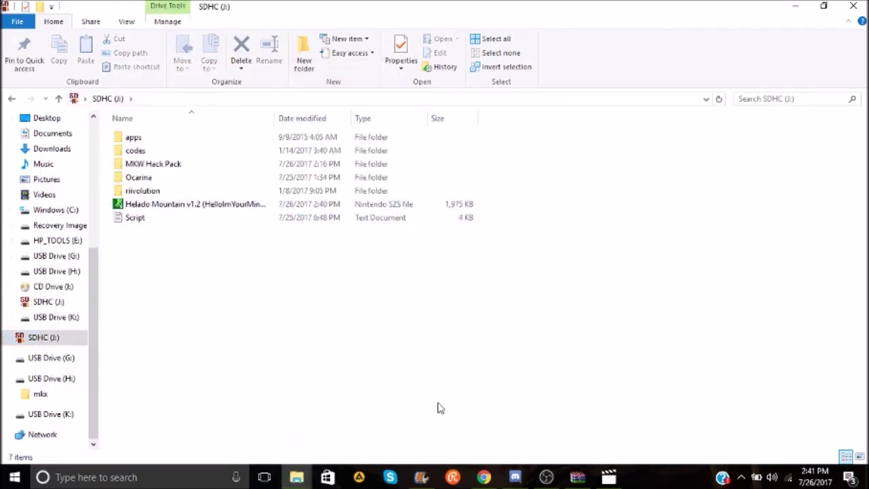
Switch to Chrome, open the MKBoards thread All Mario Kart Wii File Names and find its Tracks section.
click(478, 476)
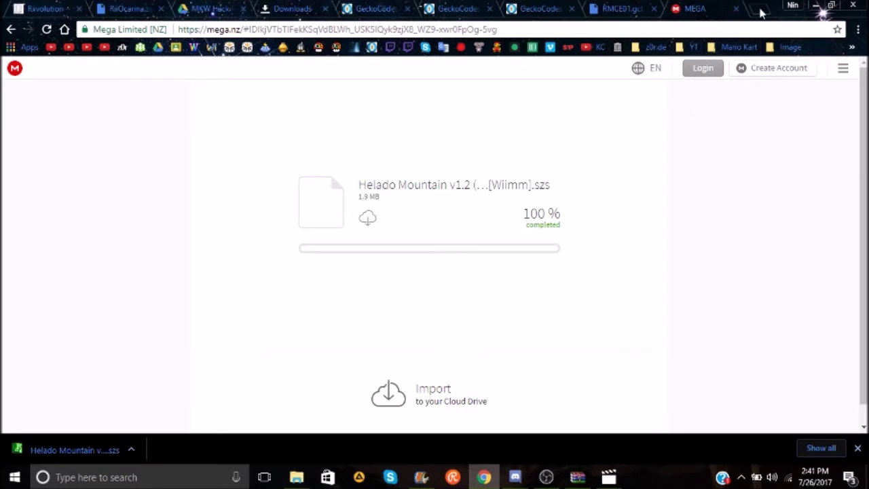
key(alt+Left)
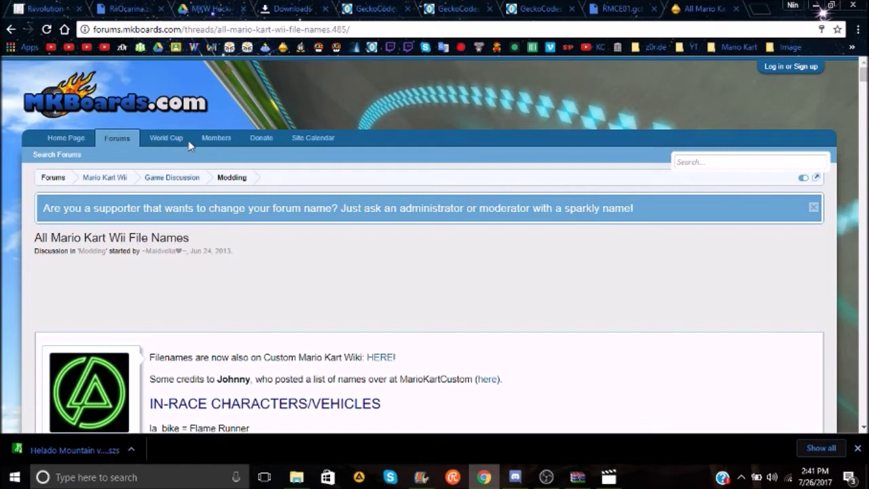
scroll(190, 146, down, 3)
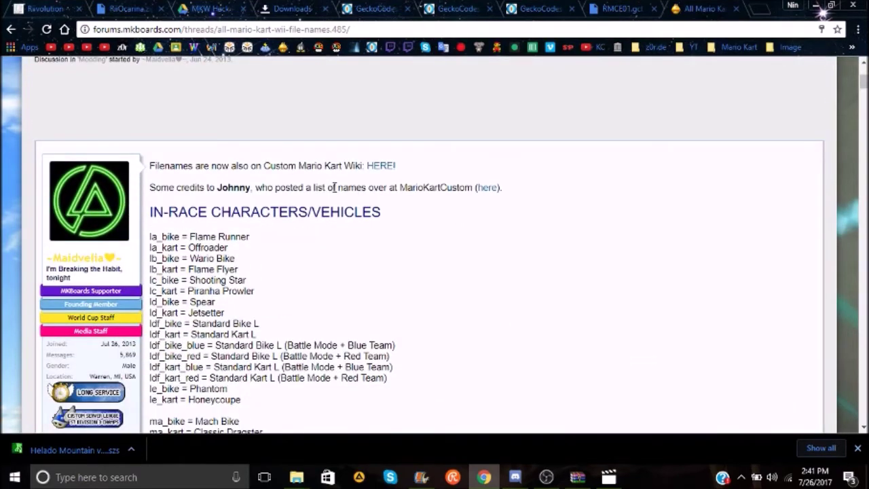
scroll(214, 212, down, 5)
scroll(224, 209, up, 10)
scroll(230, 206, down, 1)
scroll(229, 206, down, 18)
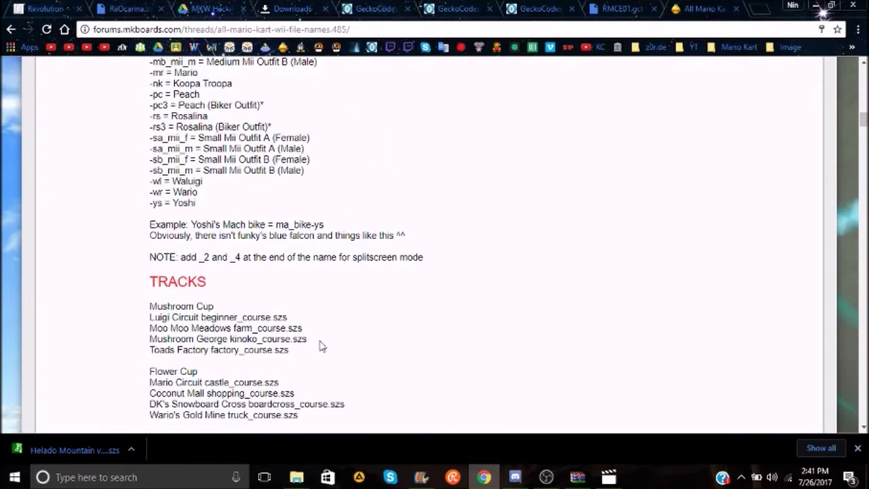
Copy Luigi Circuit's file name, "beginner_course.", from the Mushroom Cup list without the szs extension.
scroll(240, 346, down, 3)
scroll(236, 253, up, 1)
scroll(234, 250, up, 1)
drag(202, 189, 274, 184)
right_click(258, 189)
click(294, 201)
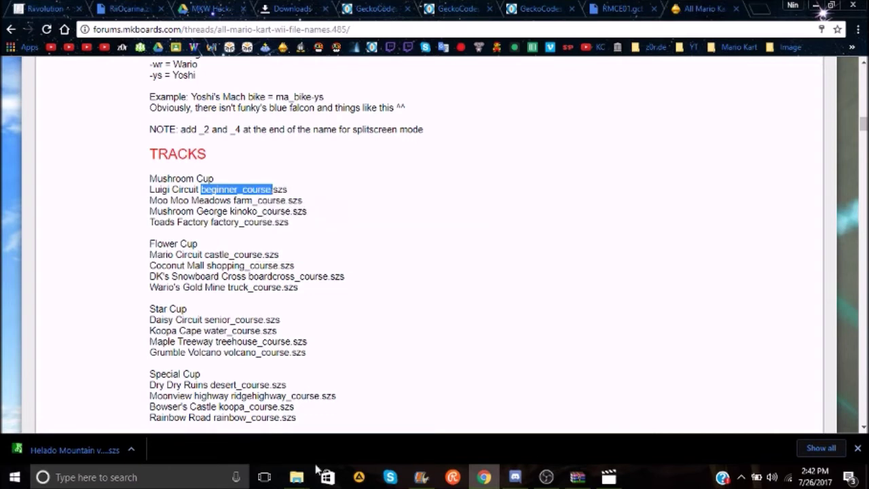
Switch to the SDHC (J:) window in File Explorer and rename the Helado Mountain file with the copied name "beginner_course.".
click(295, 477)
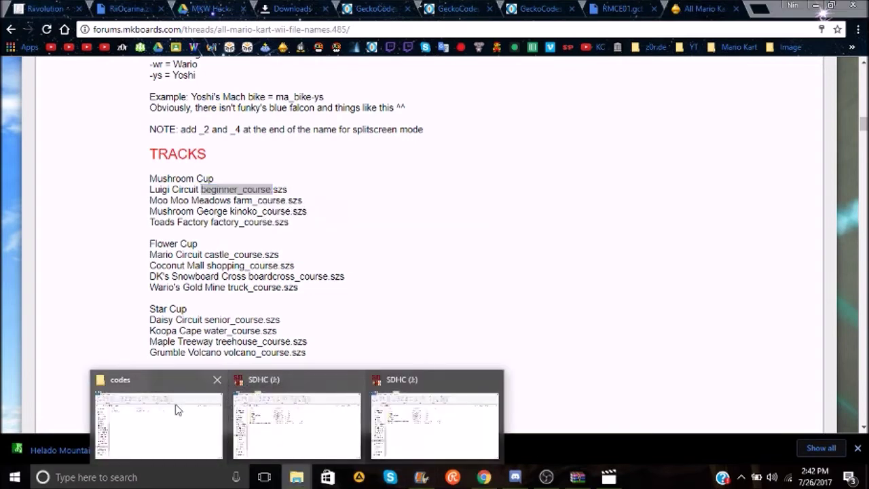
click(303, 412)
click(174, 219)
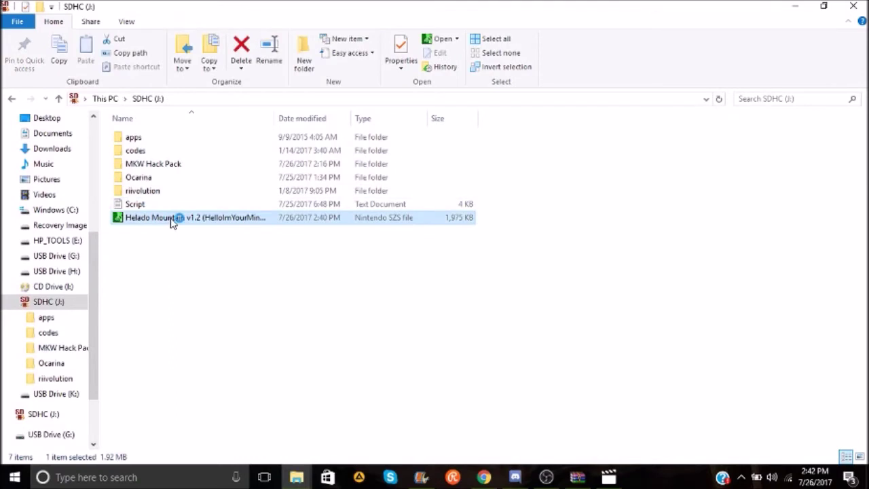
right_click(217, 224)
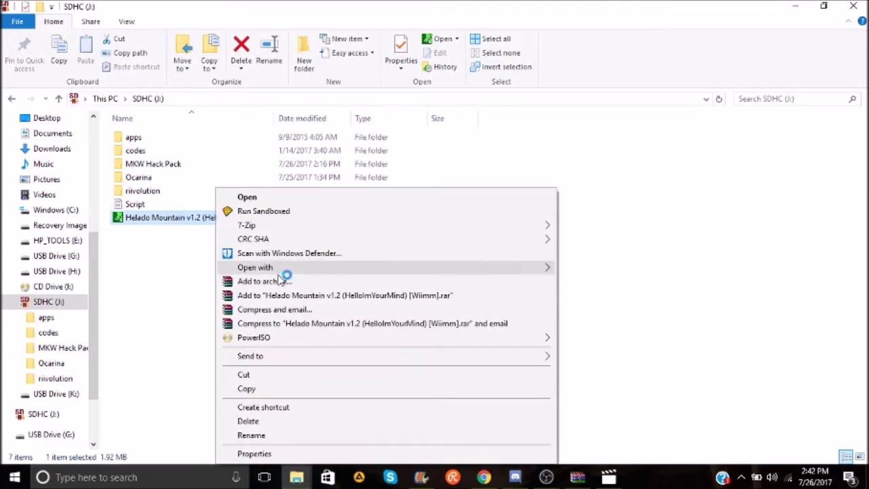
click(251, 435)
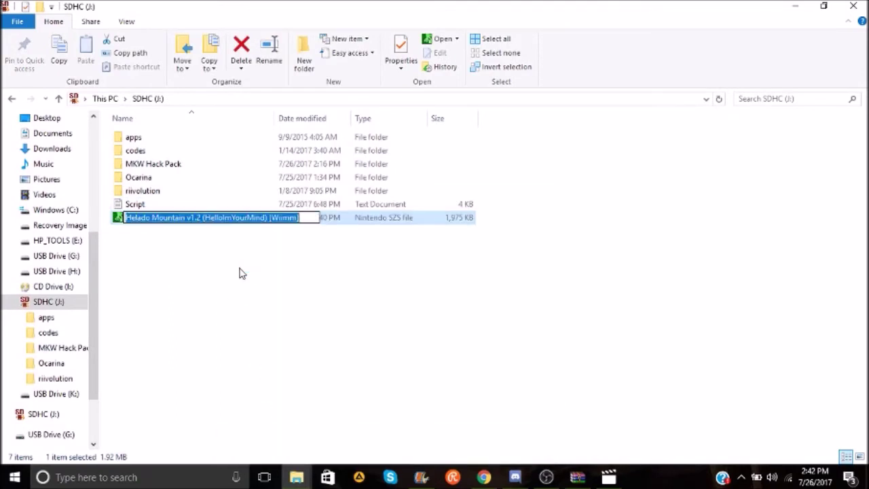
key(BackSpace)
key(ctrl+v)
key(Return)
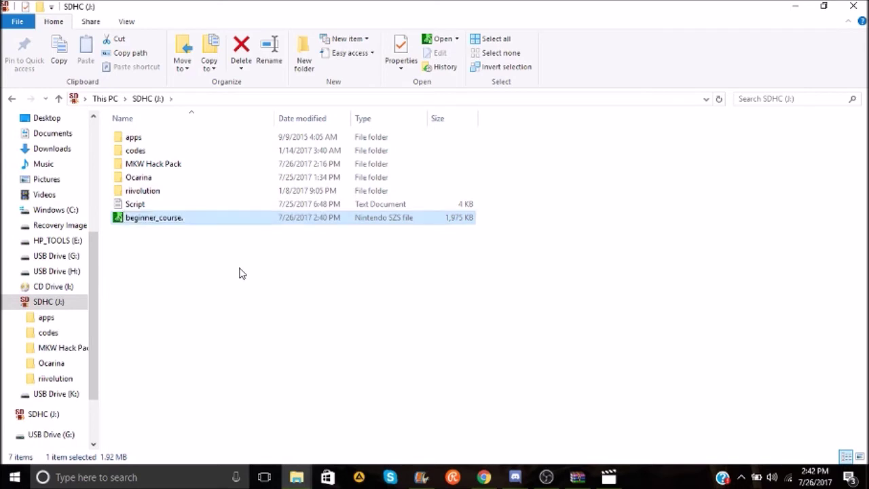
Remove the trailing period from the track's file name so it reads beginner_course.
right_click(207, 223)
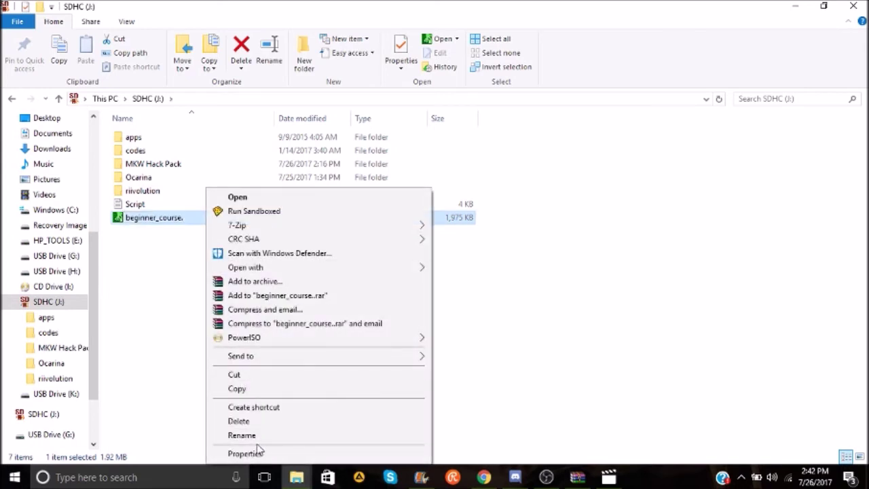
click(252, 436)
click(192, 222)
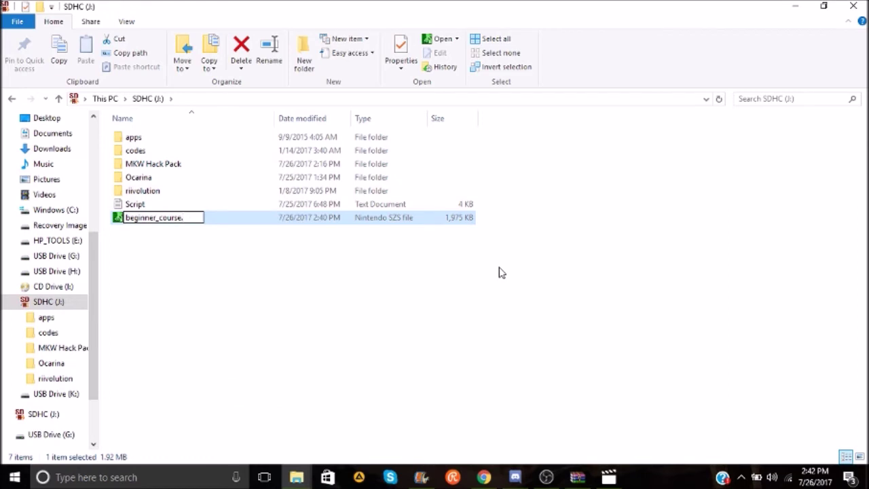
click(199, 231)
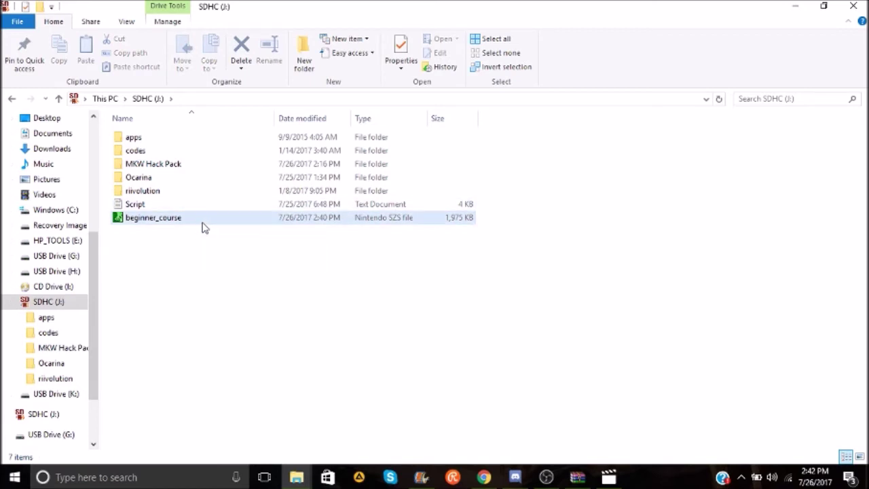
Move beginner_course into the MKW Hack Pack folder, open that folder and move the file into a subfolder there.
drag(190, 220, 153, 169)
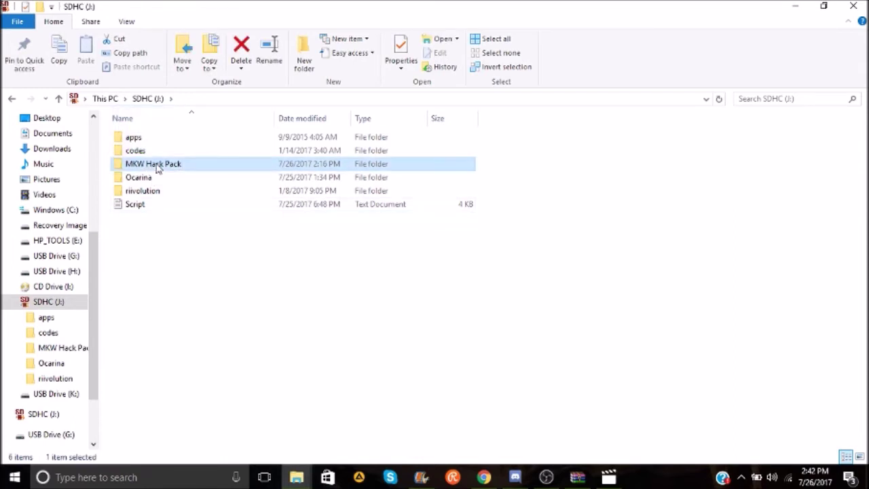
double_click(153, 166)
drag(162, 205, 142, 167)
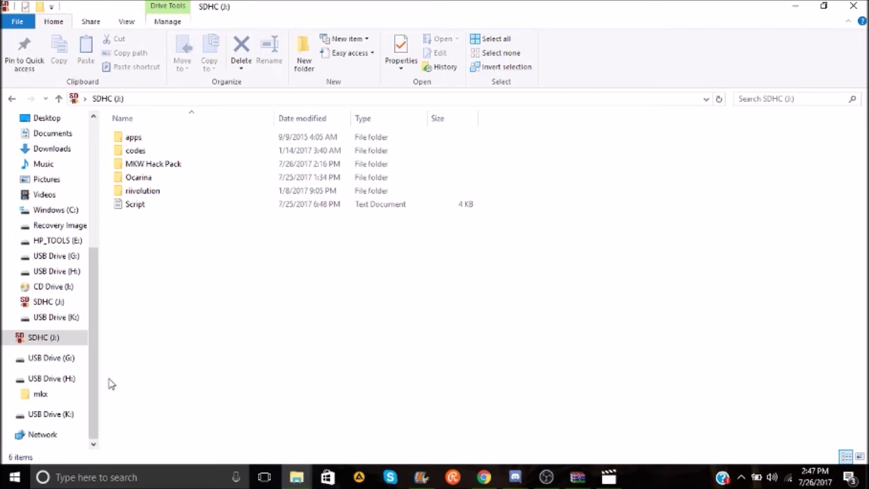
Eject the SDHC (J:) card.
right_click(34, 336)
right_click(33, 337)
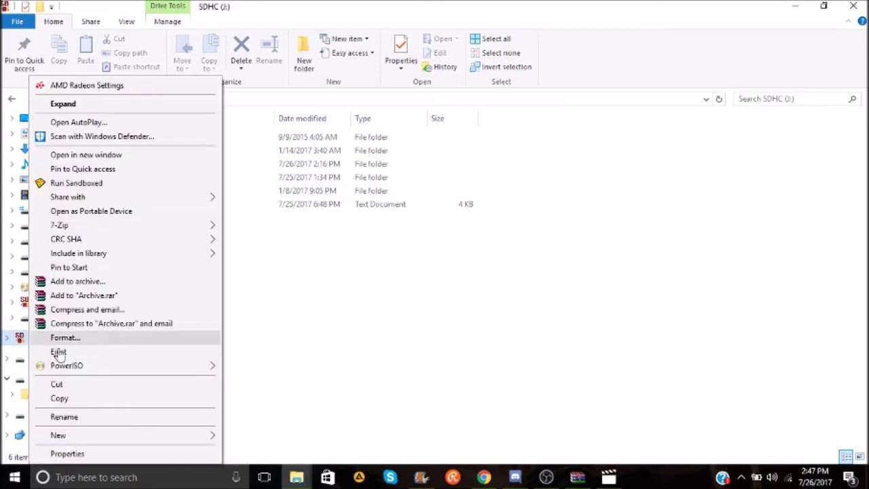
click(59, 351)
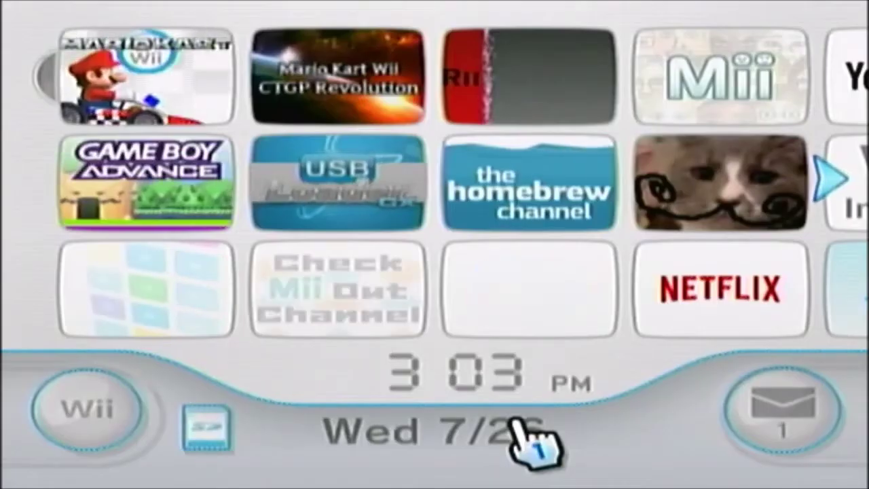
Open the Homebrew Channel on the Wii and launch Riivolution.
click(516, 185)
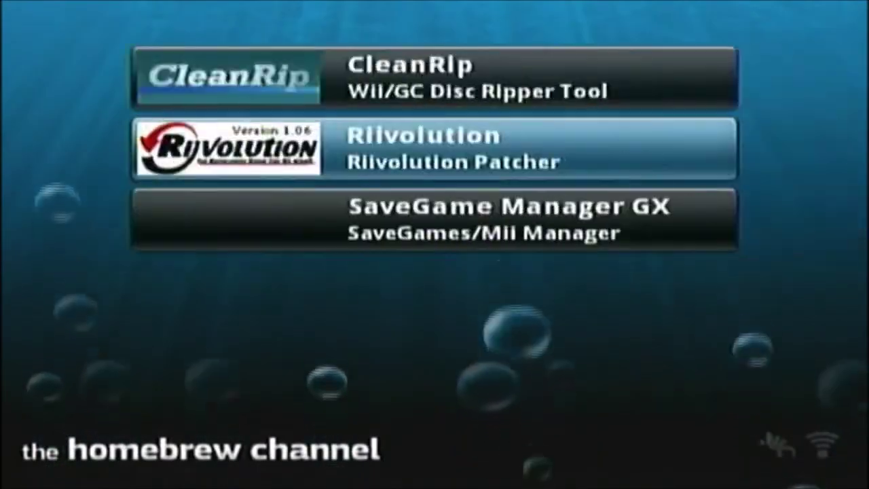
click(435, 149)
click(433, 376)
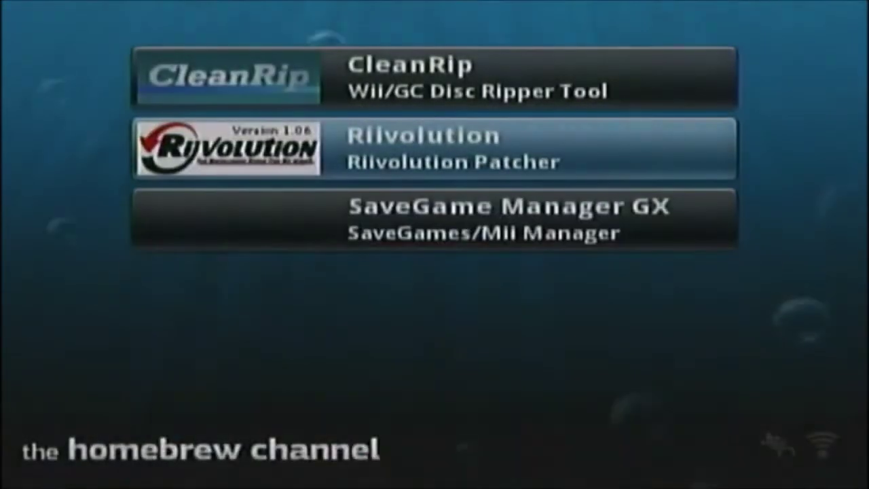